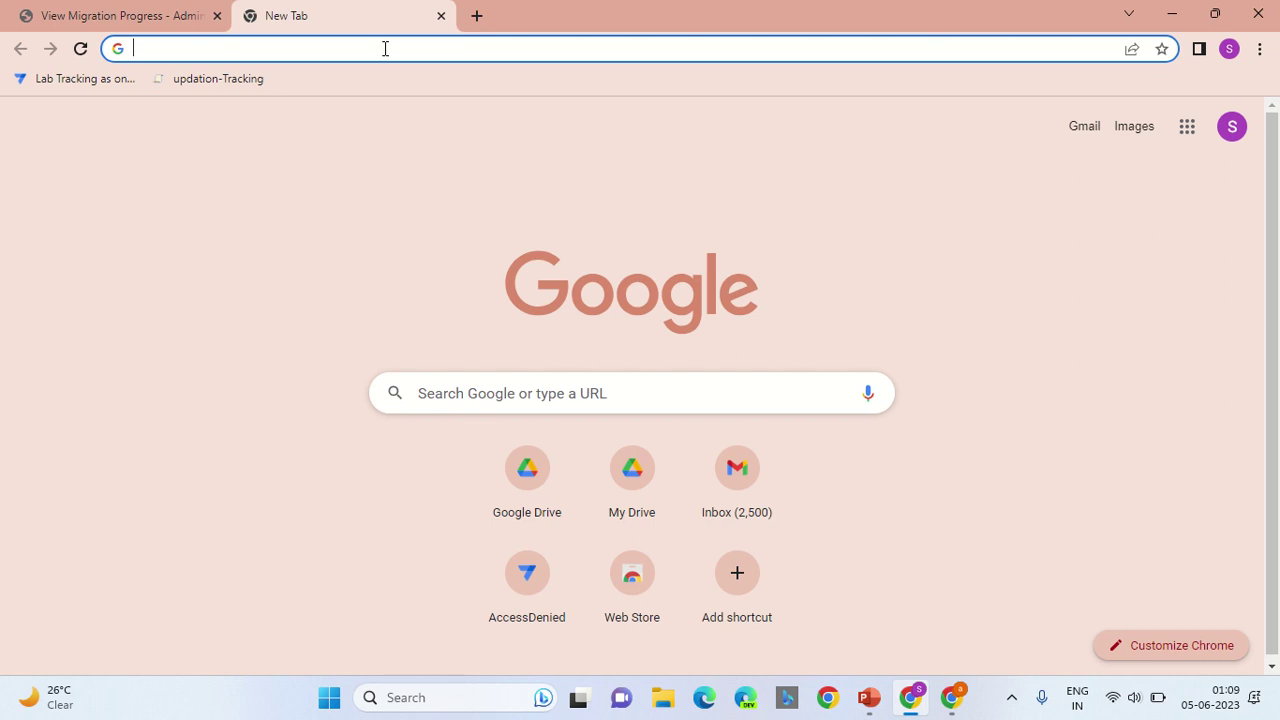
Step: Open Google Drive's My Drive page in a new tab using the drive.google.com suggestion
{"action": "type", "text": "r"}
{"action": "key", "text": "BackSpace"}
{"action": "type", "text": "driv"}
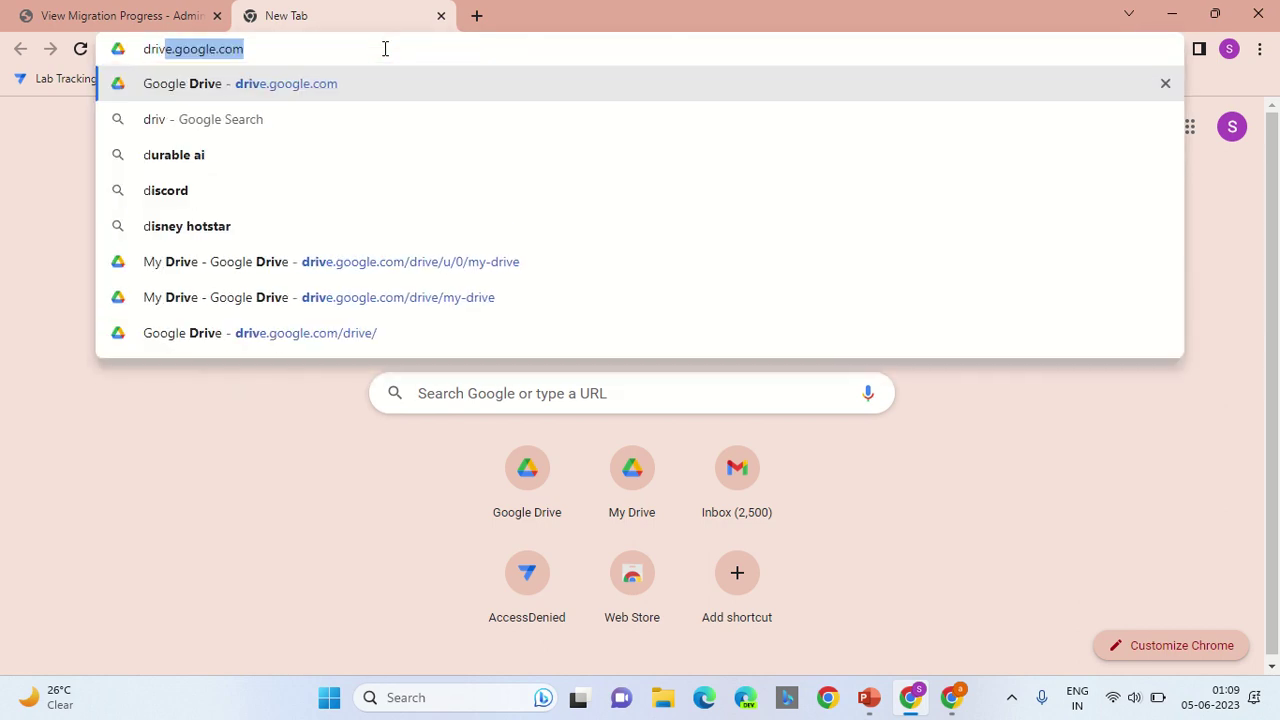
{"action": "key", "text": "Return"}
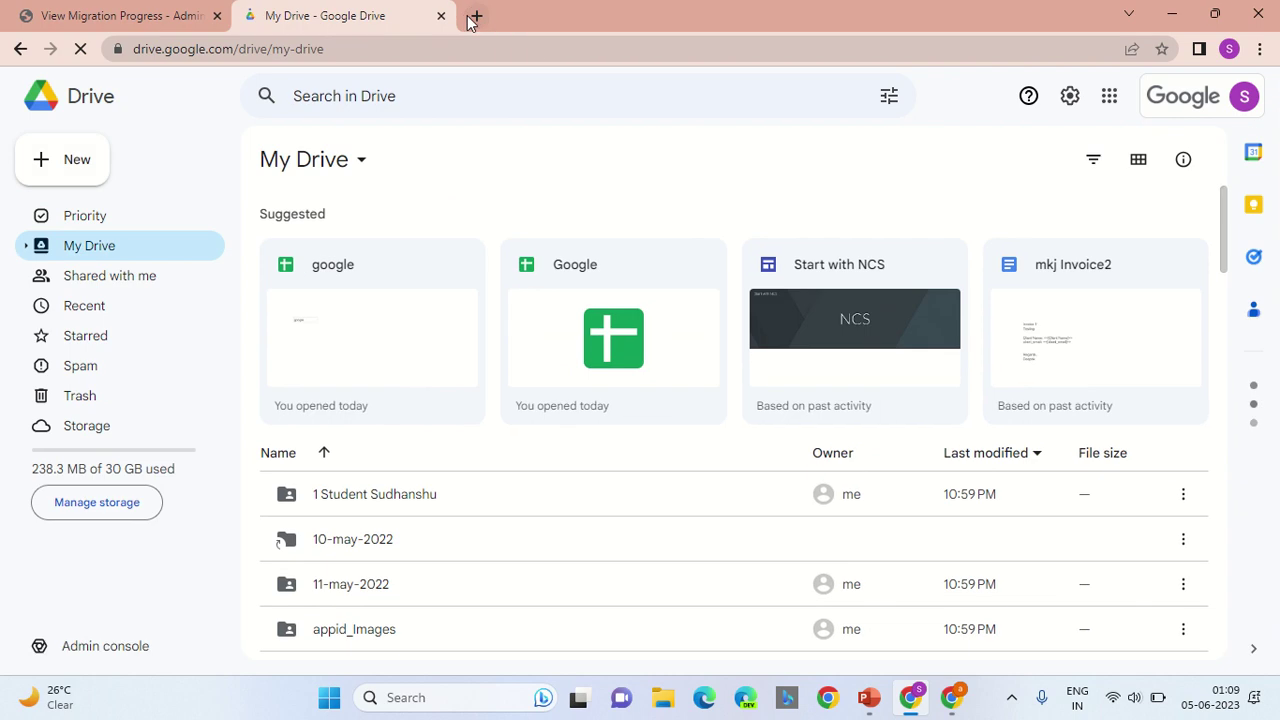
Step: Open a third browser tab and go to gmail.com
{"action": "left_click", "coordinate": [476, 16]}
{"action": "left_click", "coordinate": [497, 51]}
{"action": "type", "text": "gmail.com"}
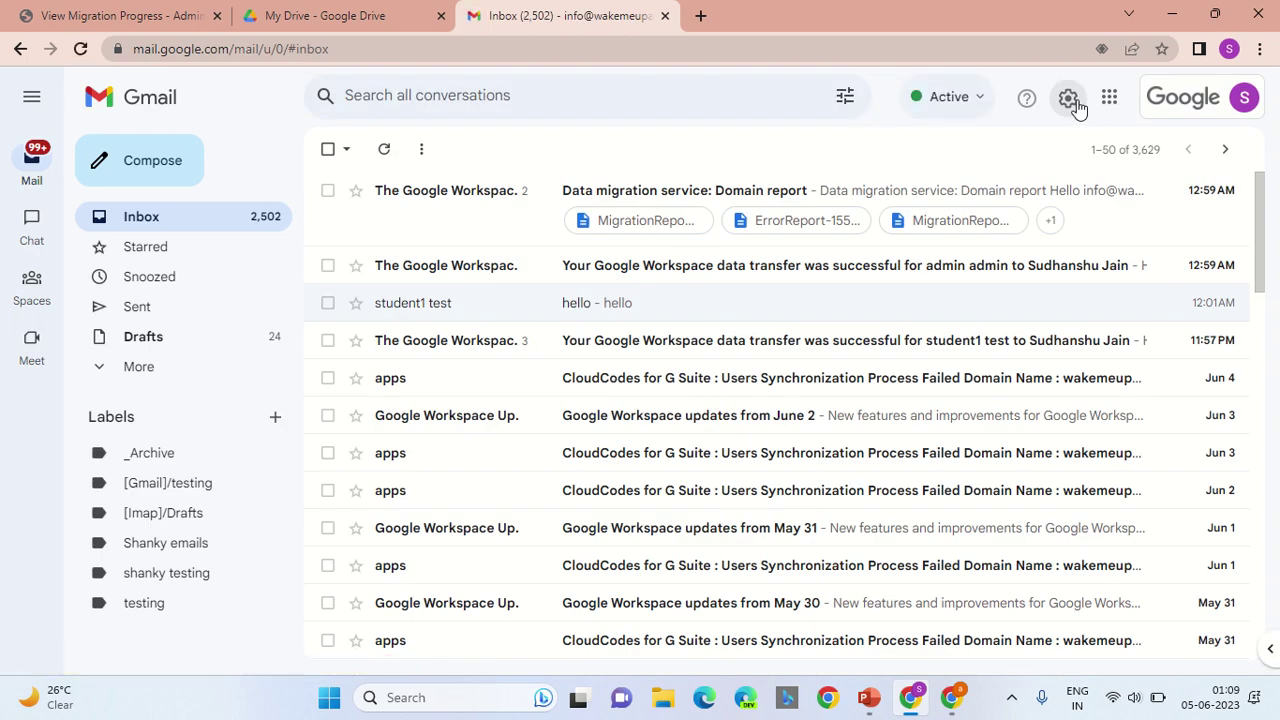
Step: Show Gmail's Forwarding and POP/IMAP settings and scroll down to confirm IMAP access is enabled
{"action": "left_click", "coordinate": [1073, 102]}
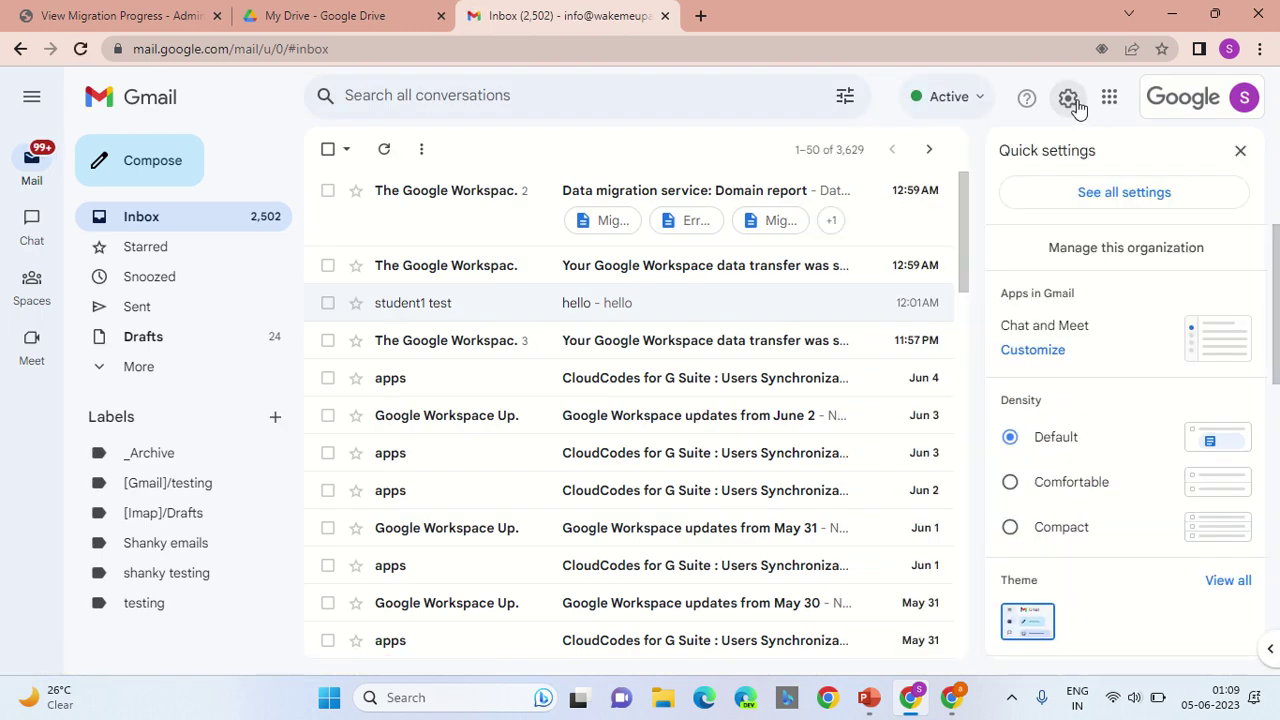
{"action": "left_click", "coordinate": [1118, 198]}
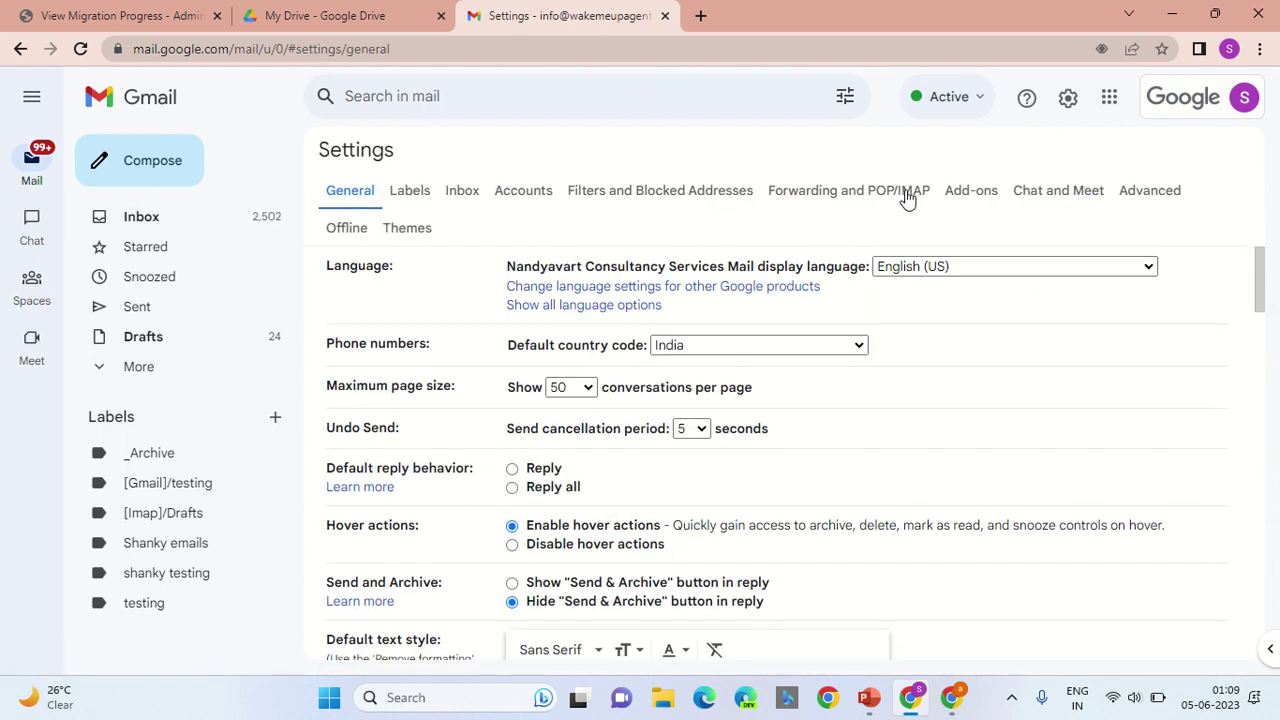
{"action": "left_click", "coordinate": [907, 198]}
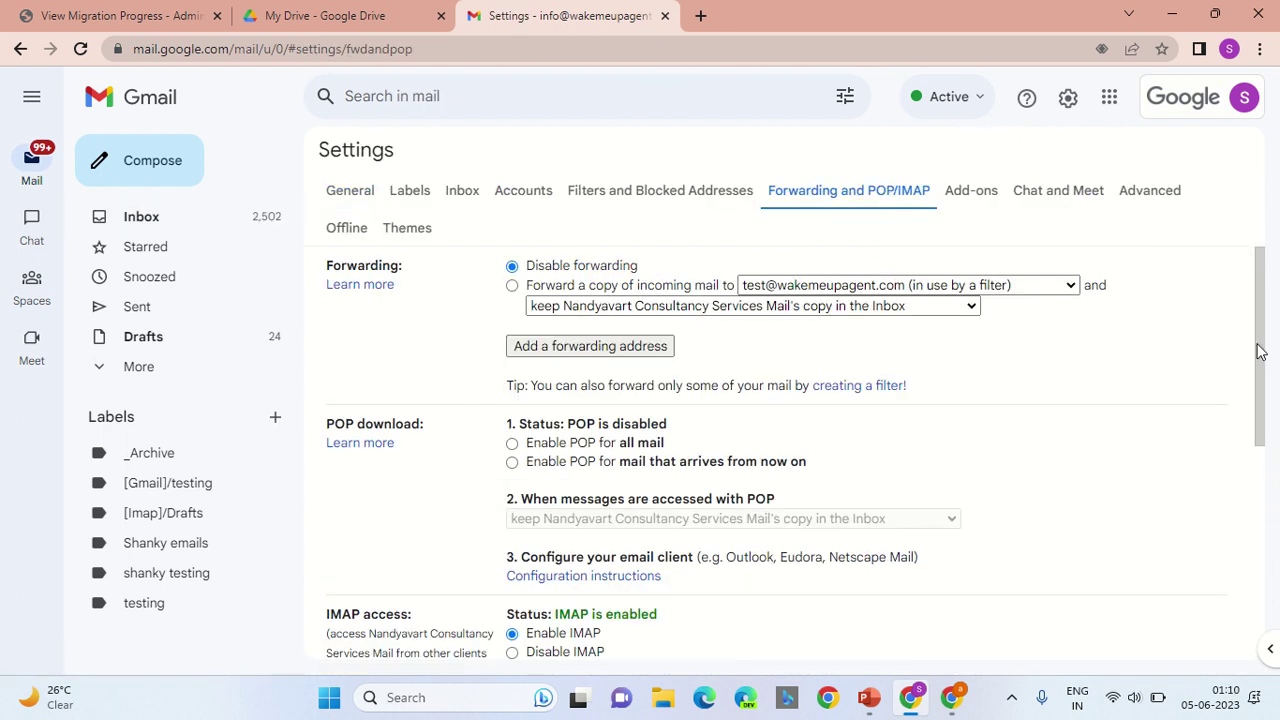
{"action": "left_click_drag", "start_coordinate": [1260, 350], "coordinate": [1262, 462]}
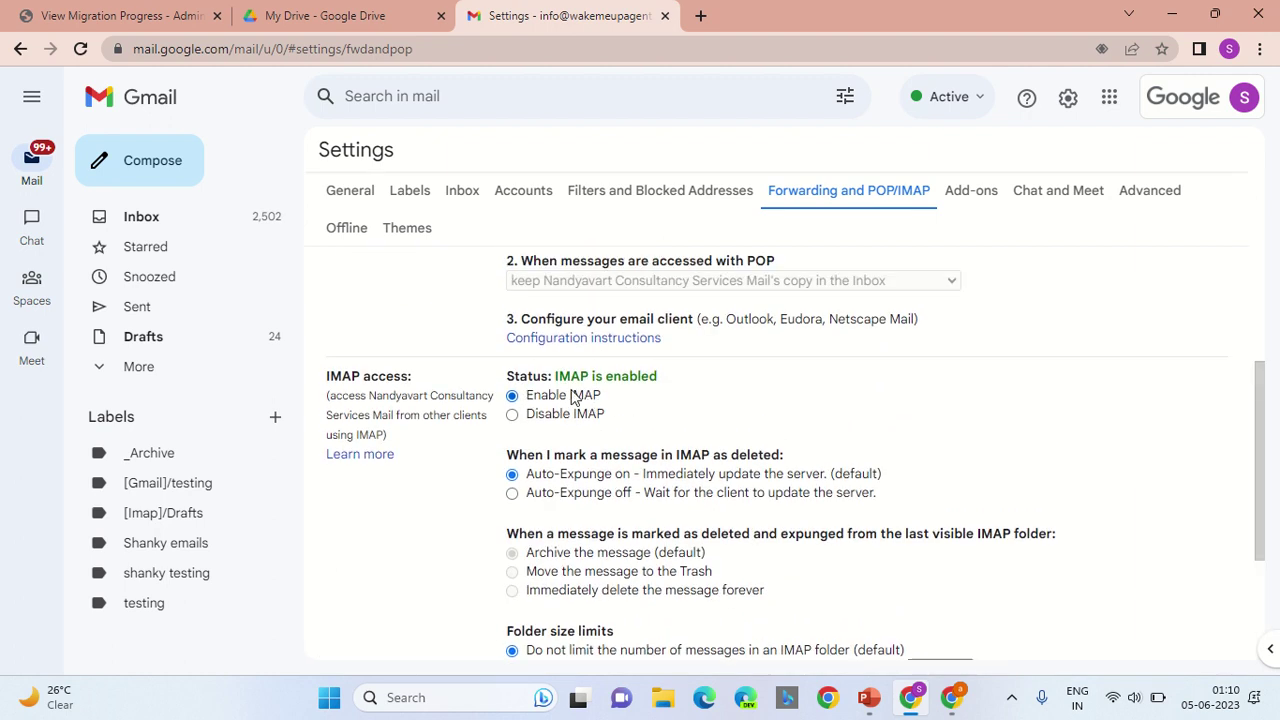
{"action": "left_click_drag", "start_coordinate": [1272, 467], "coordinate": [1071, 591]}
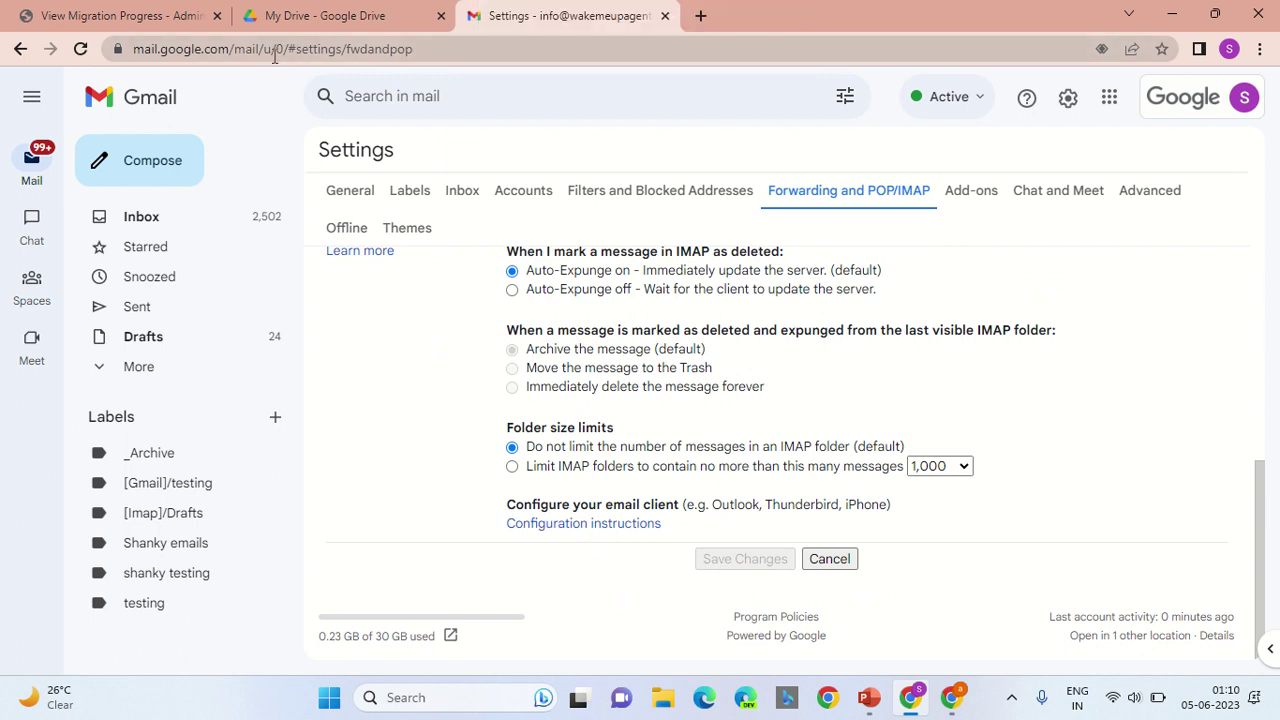
Step: Return to the Admin console and open the Directory's Users list
{"action": "left_click", "coordinate": [130, 14]}
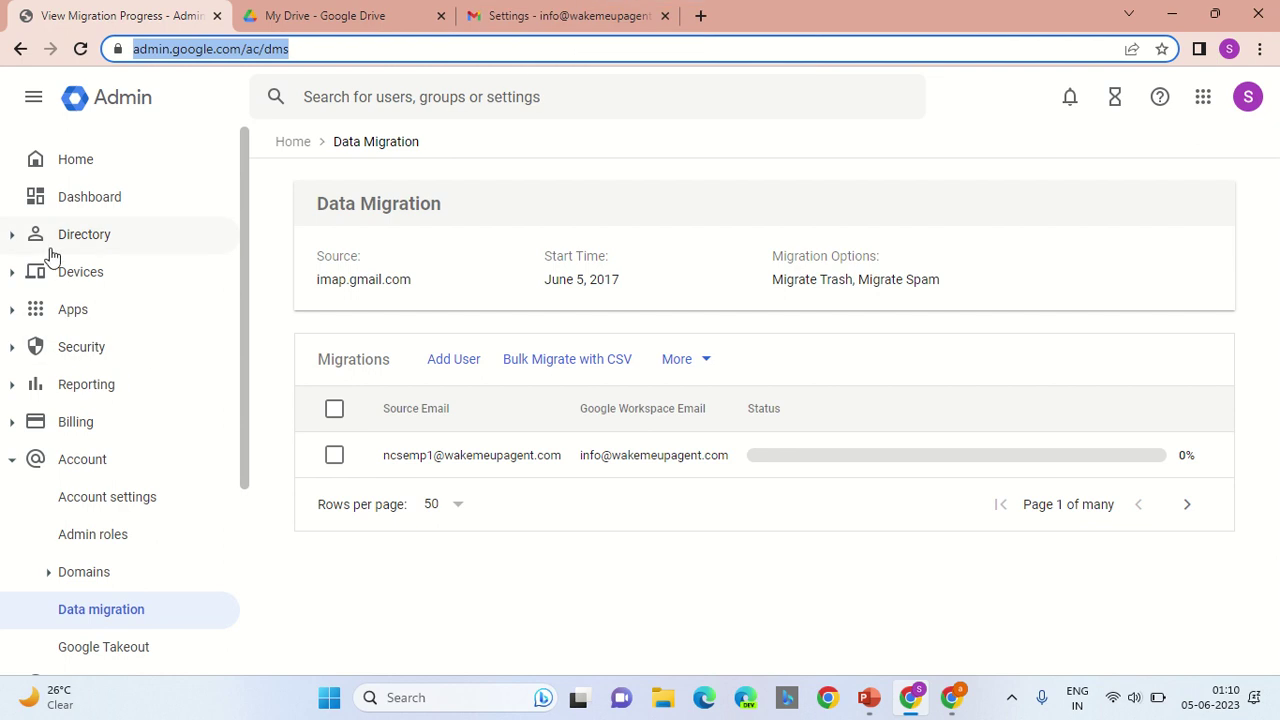
{"action": "left_click", "coordinate": [13, 236]}
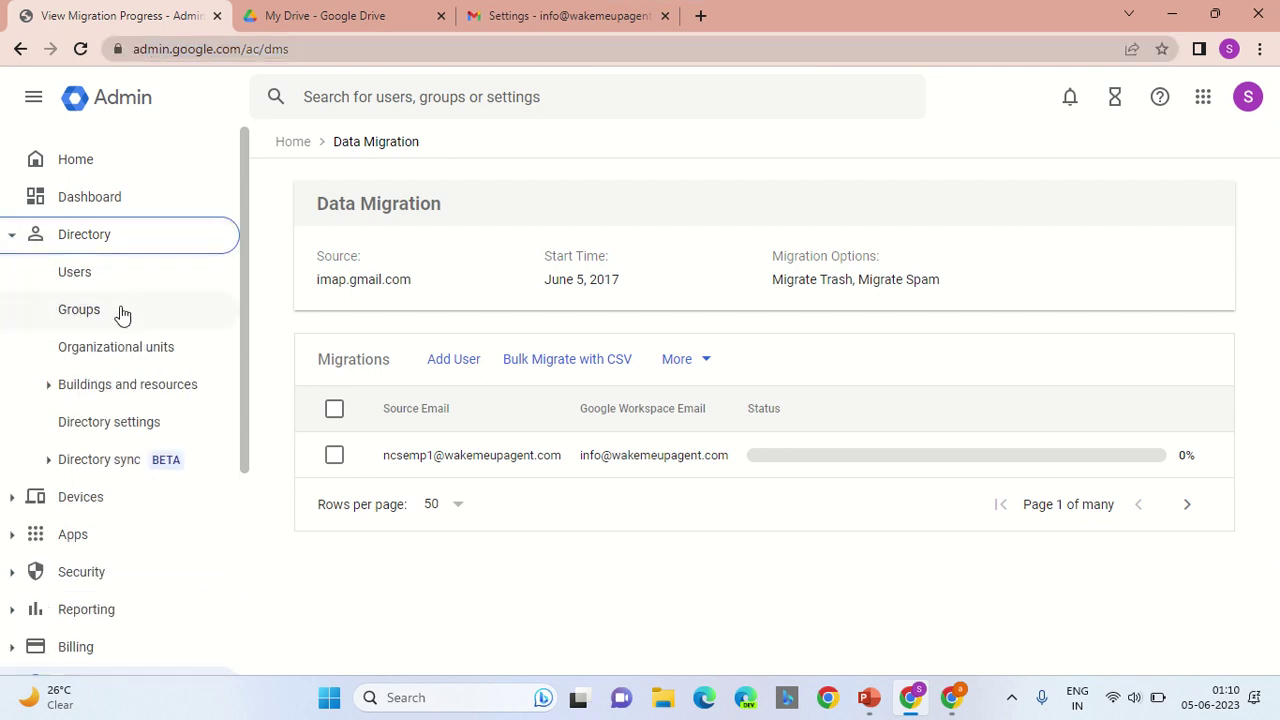
{"action": "left_click", "coordinate": [80, 276]}
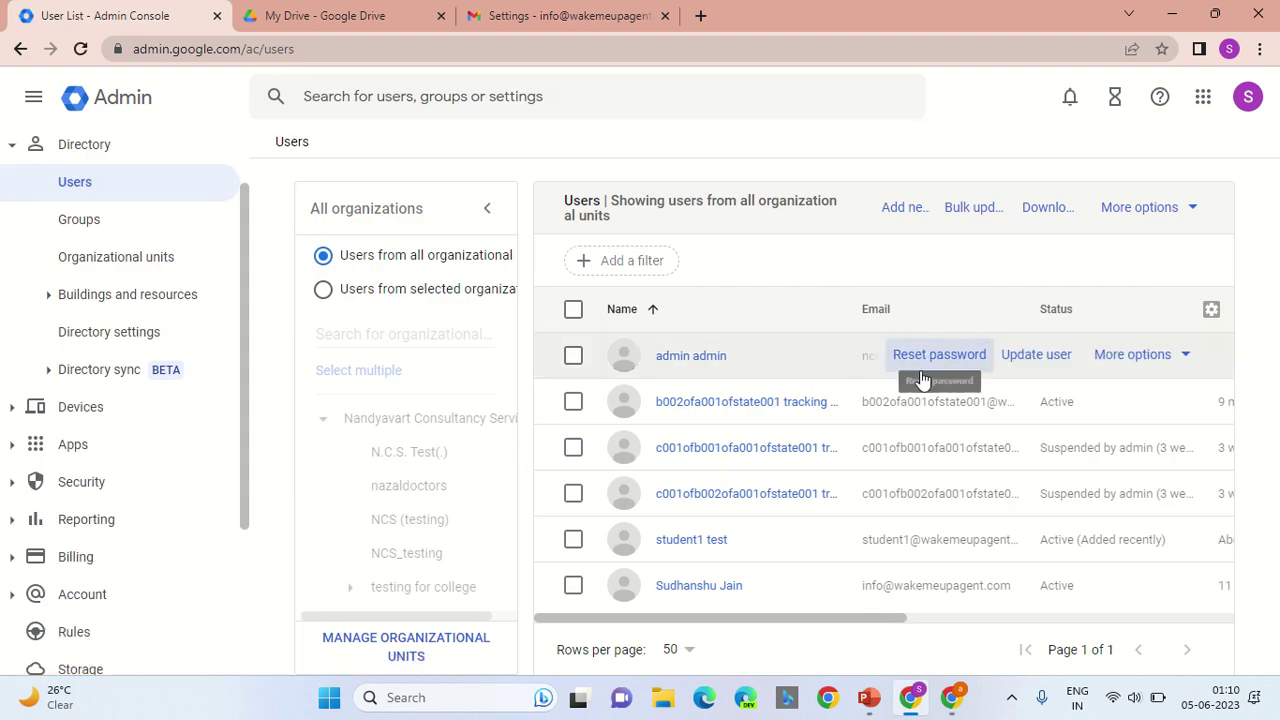
Step: Turn off the admin user's login challenge for 10 minutes, then return to Users
{"action": "left_click", "coordinate": [688, 360]}
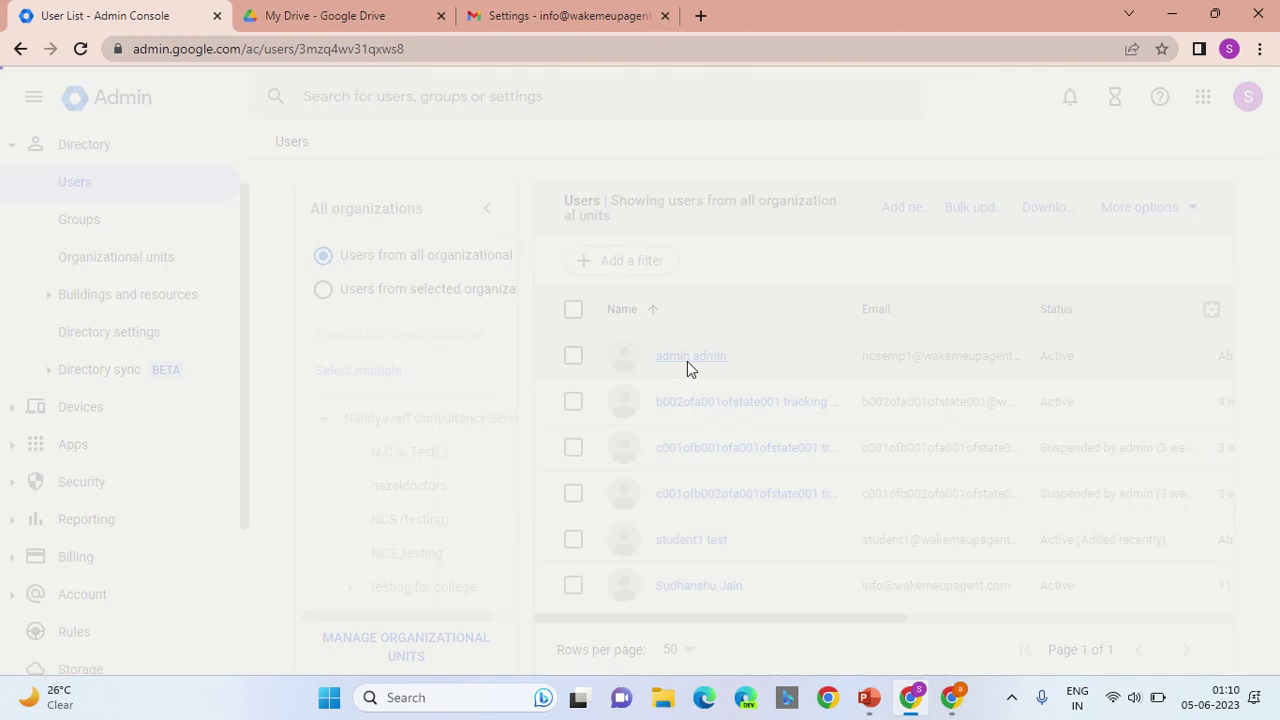
{"action": "scroll", "coordinate": [1277, 350], "scroll_direction": "down", "scroll_amount": 3}
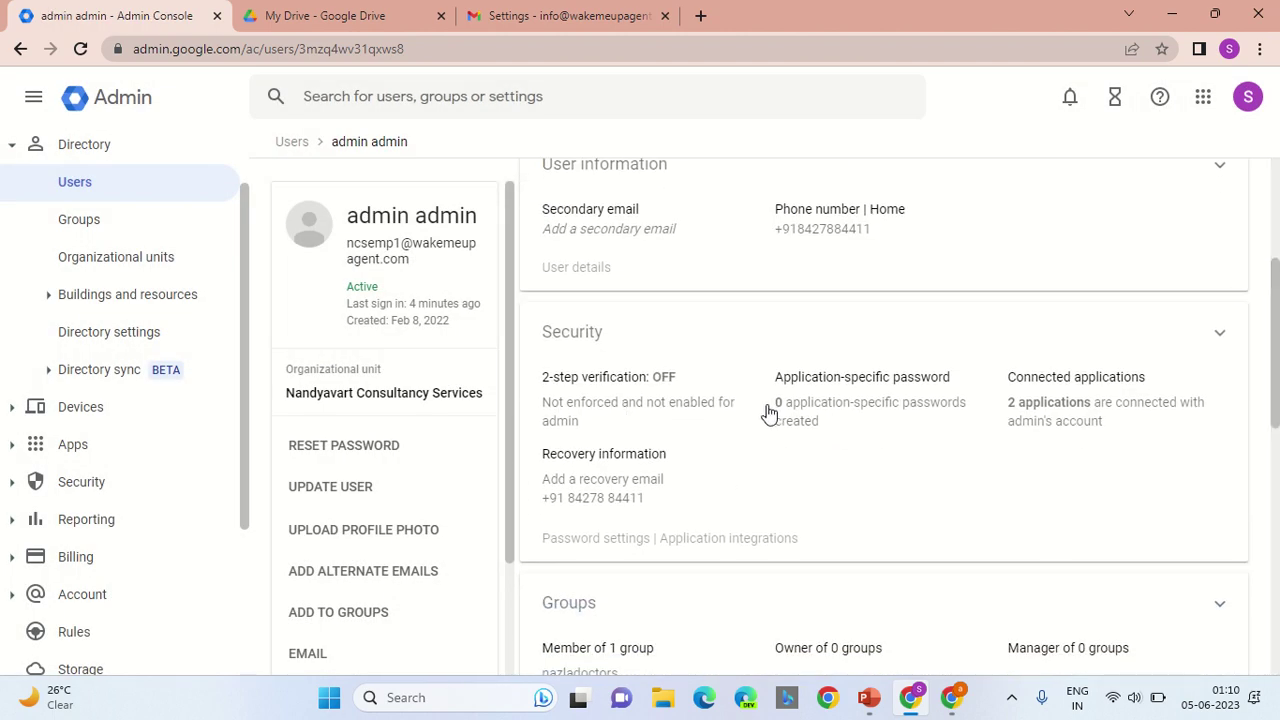
{"action": "left_click", "coordinate": [706, 415]}
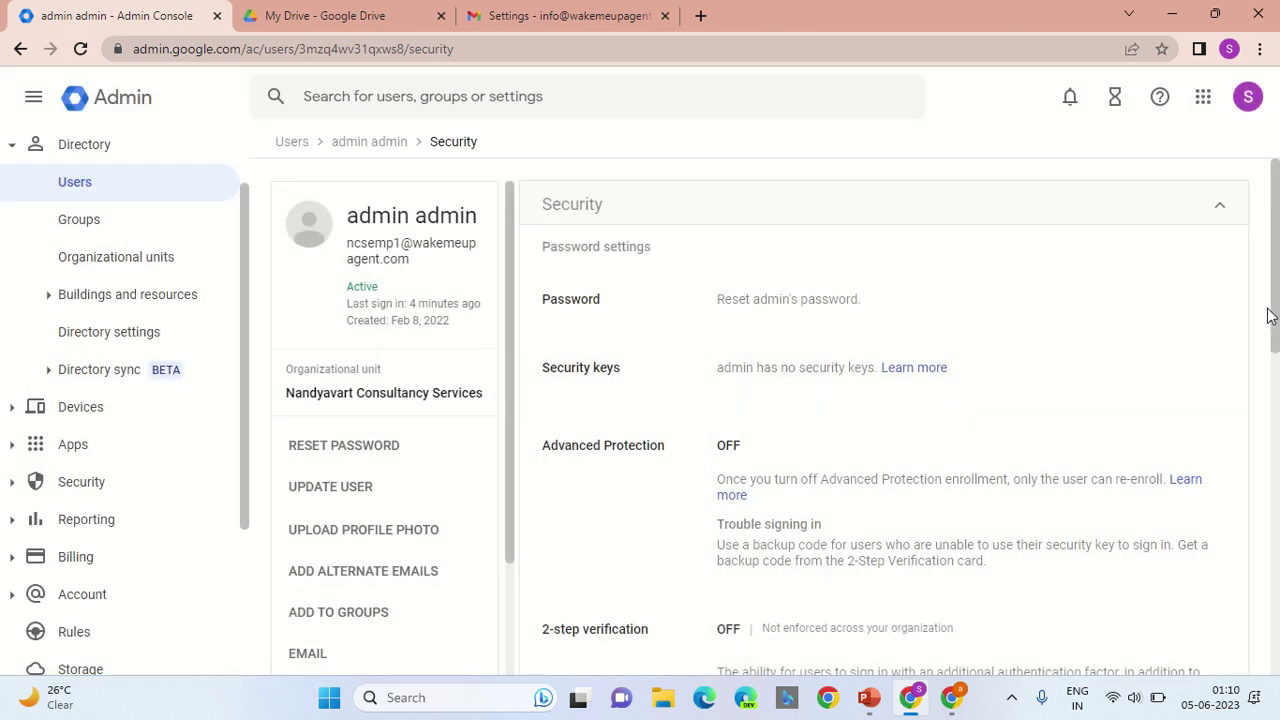
{"action": "left_click_drag", "start_coordinate": [1270, 316], "coordinate": [1277, 575]}
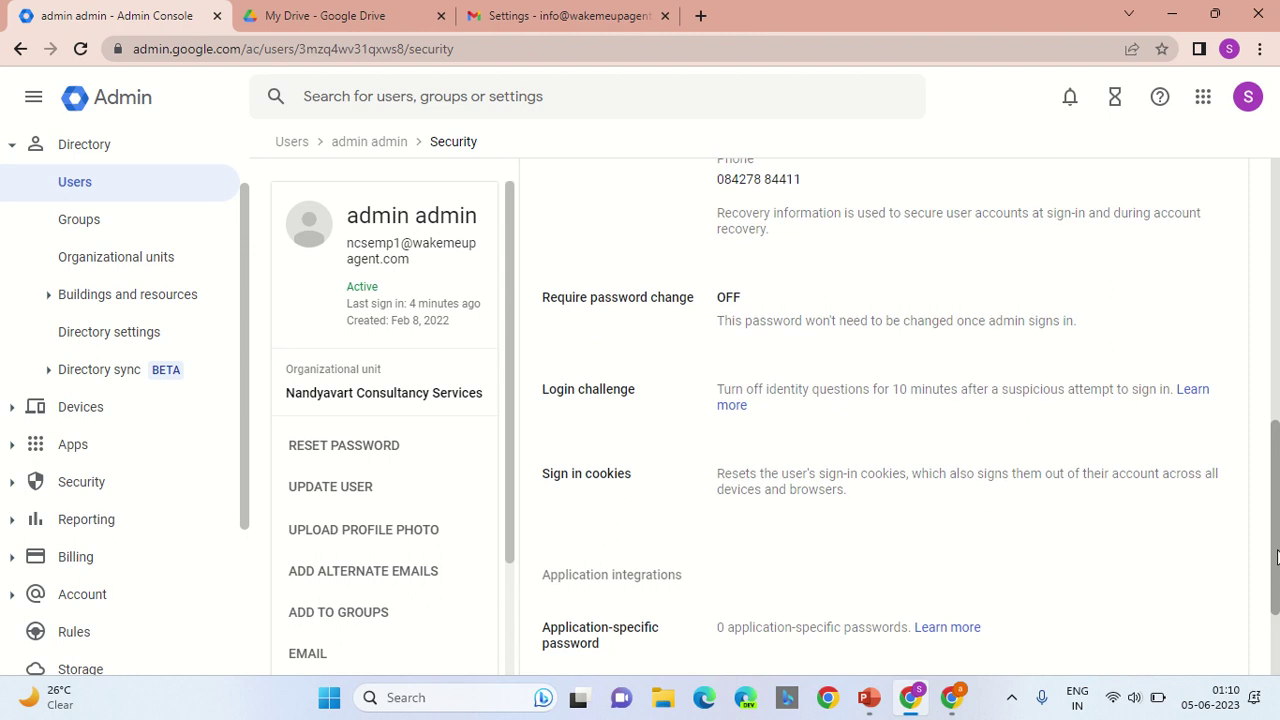
{"action": "left_click", "coordinate": [835, 421]}
{"action": "left_click", "coordinate": [815, 408]}
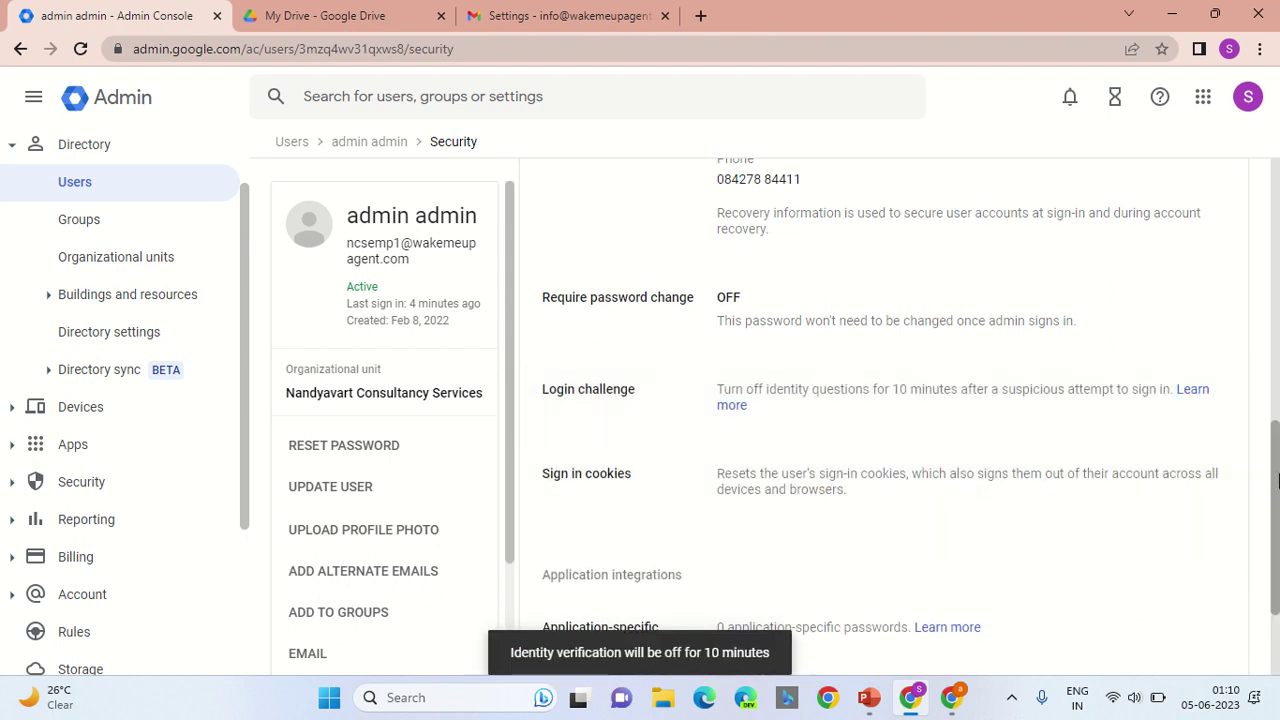
{"action": "left_click_drag", "start_coordinate": [1277, 507], "coordinate": [1266, 240]}
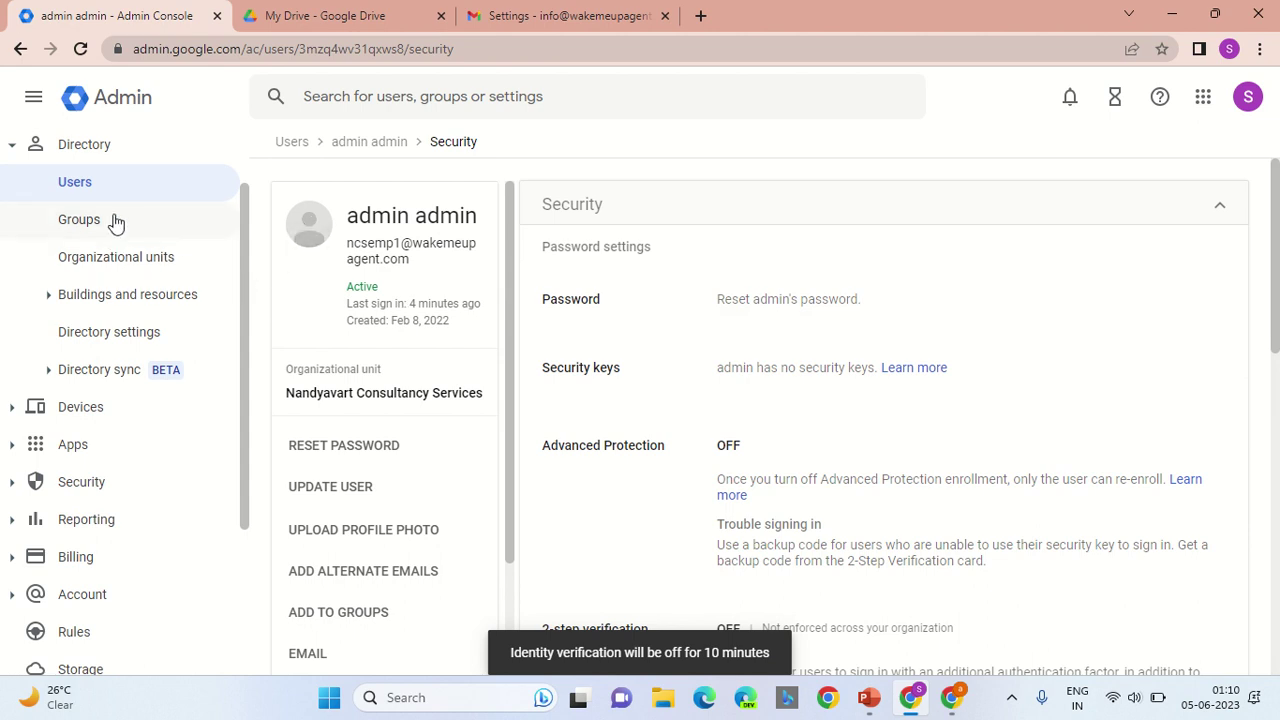
{"action": "left_click", "coordinate": [77, 192]}
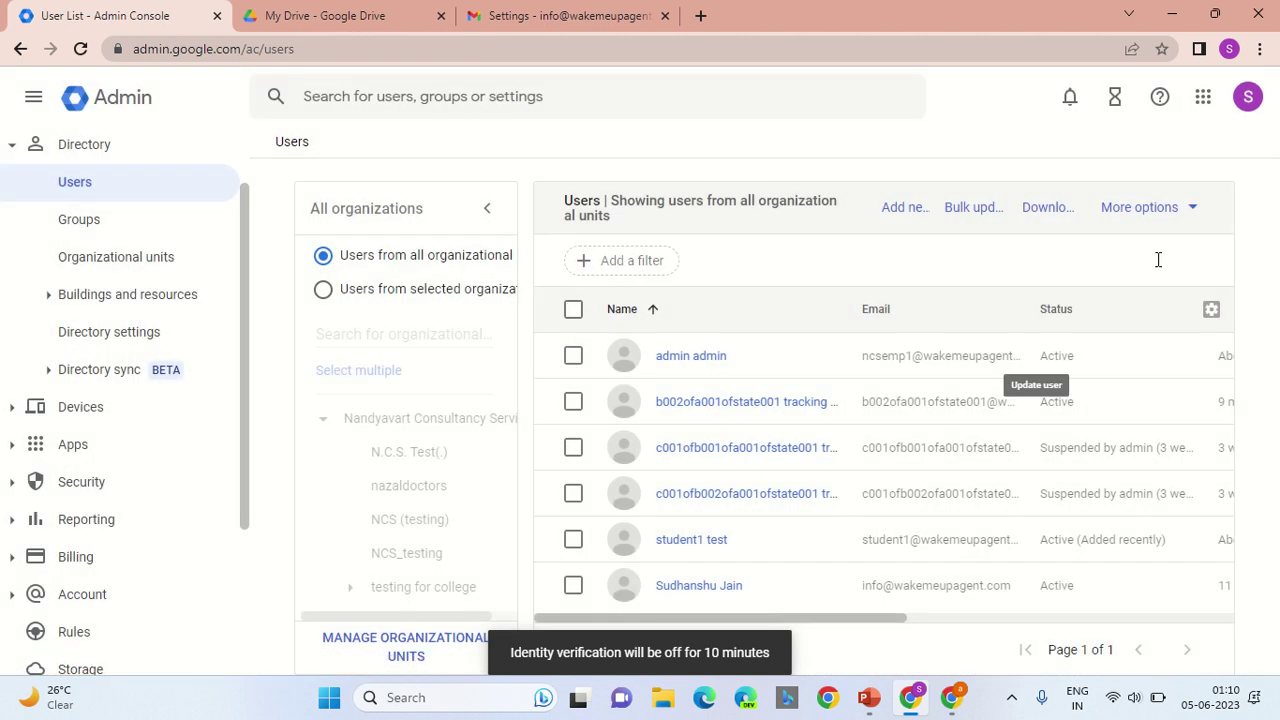
Step: Open the Data Migration page under Account in the sidebar
{"action": "mouse_move", "coordinate": [903, 354]}
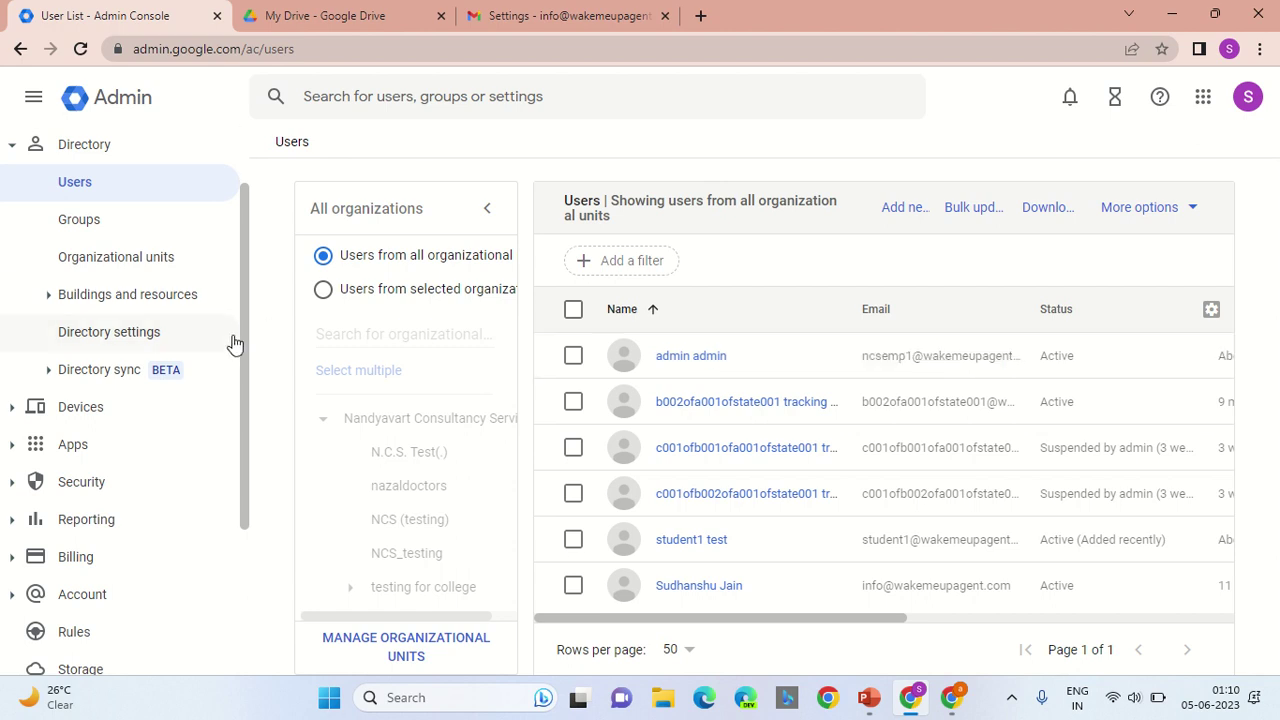
{"action": "left_click_drag", "start_coordinate": [243, 366], "coordinate": [245, 513]}
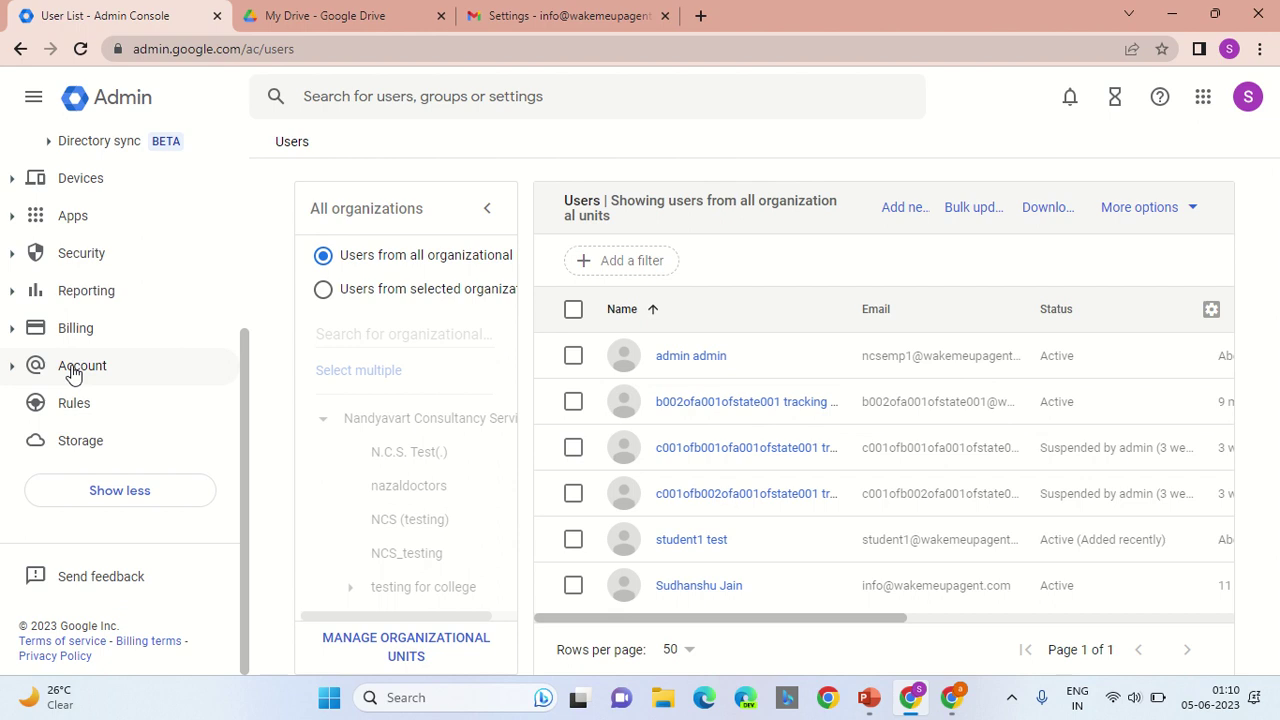
{"action": "left_click", "coordinate": [12, 366]}
{"action": "left_click", "coordinate": [104, 331]}
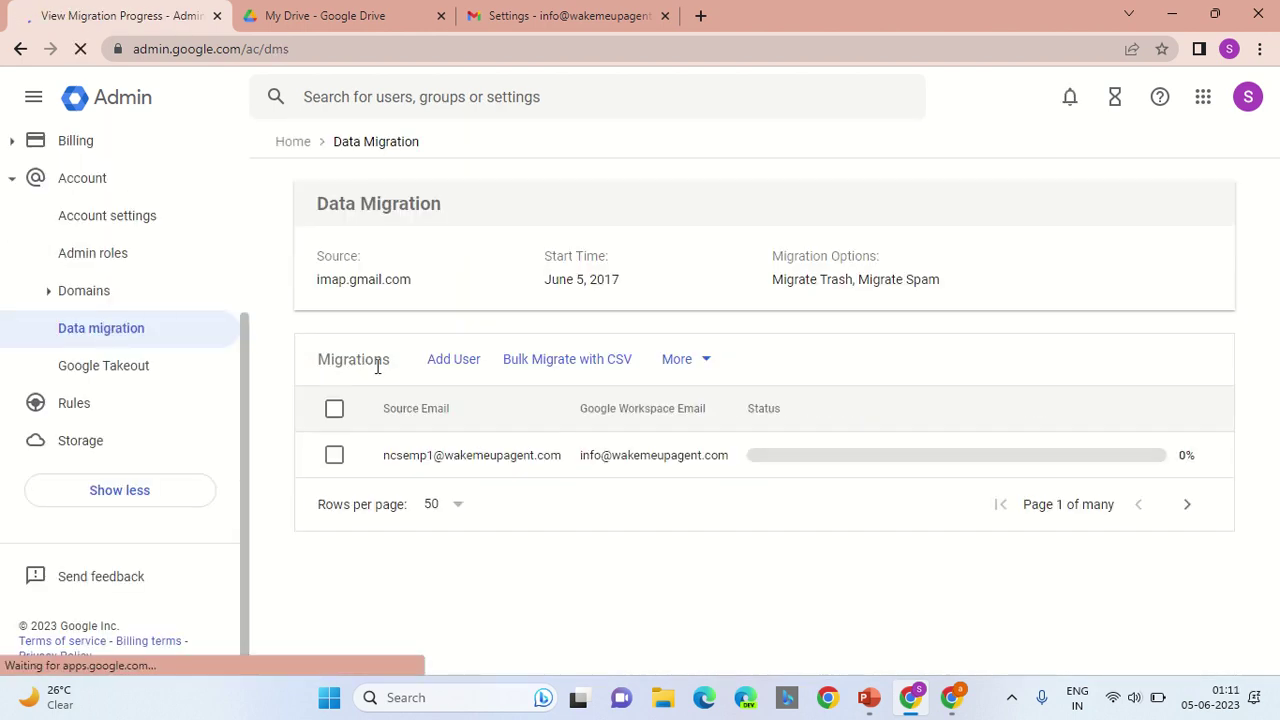
Step: Add a migration user with the departing employee's source email address and password
{"action": "left_click", "coordinate": [451, 363]}
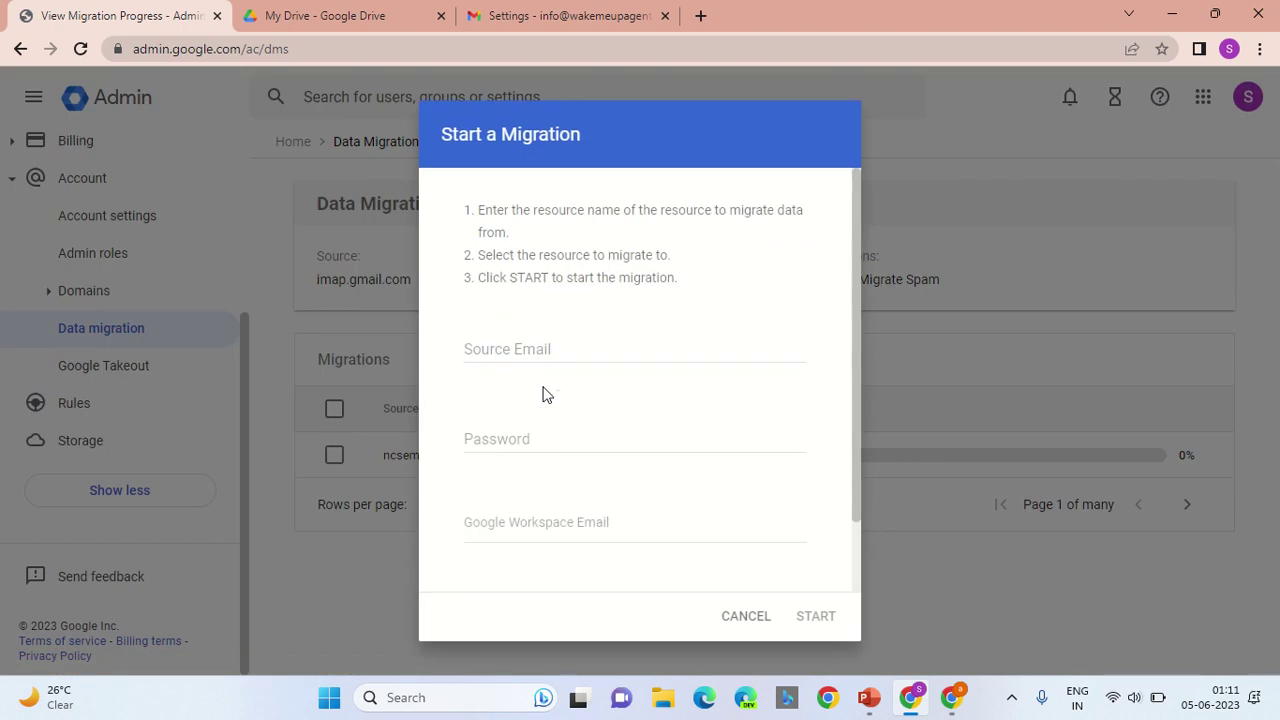
{"action": "left_click", "coordinate": [576, 351]}
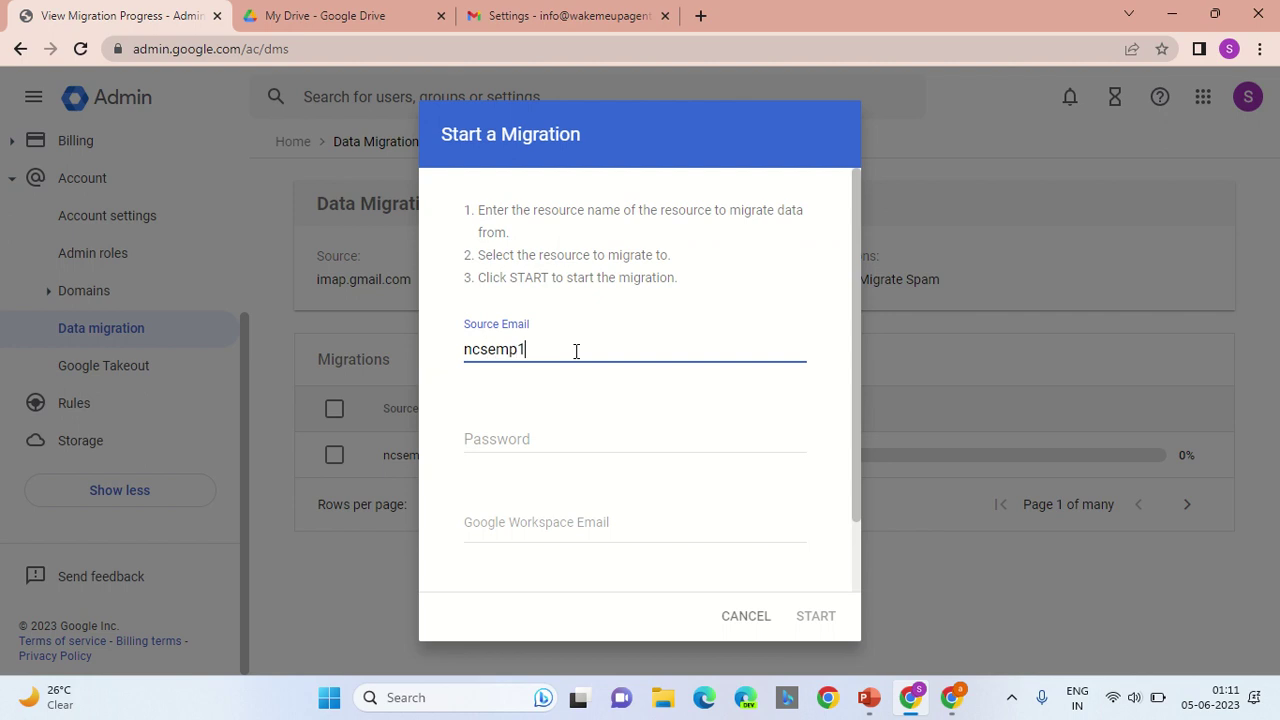
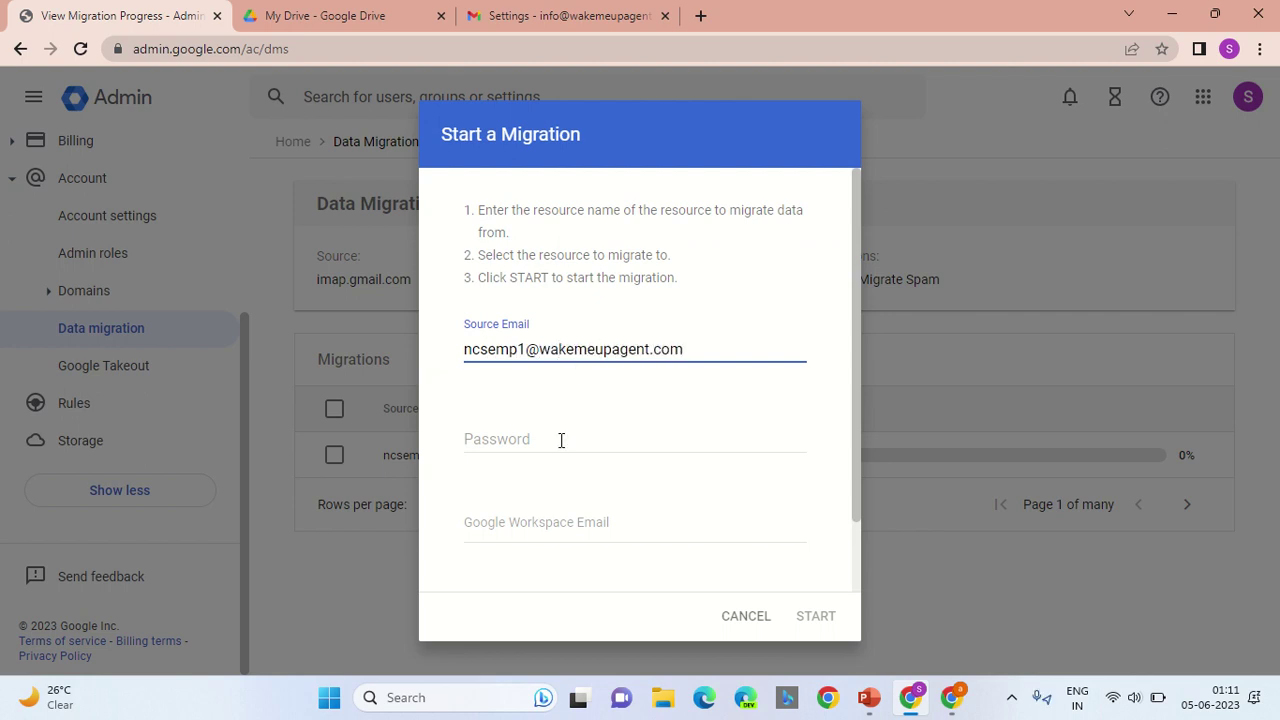
{"action": "left_click", "coordinate": [560, 441]}
{"action": "type", "text": "***"}
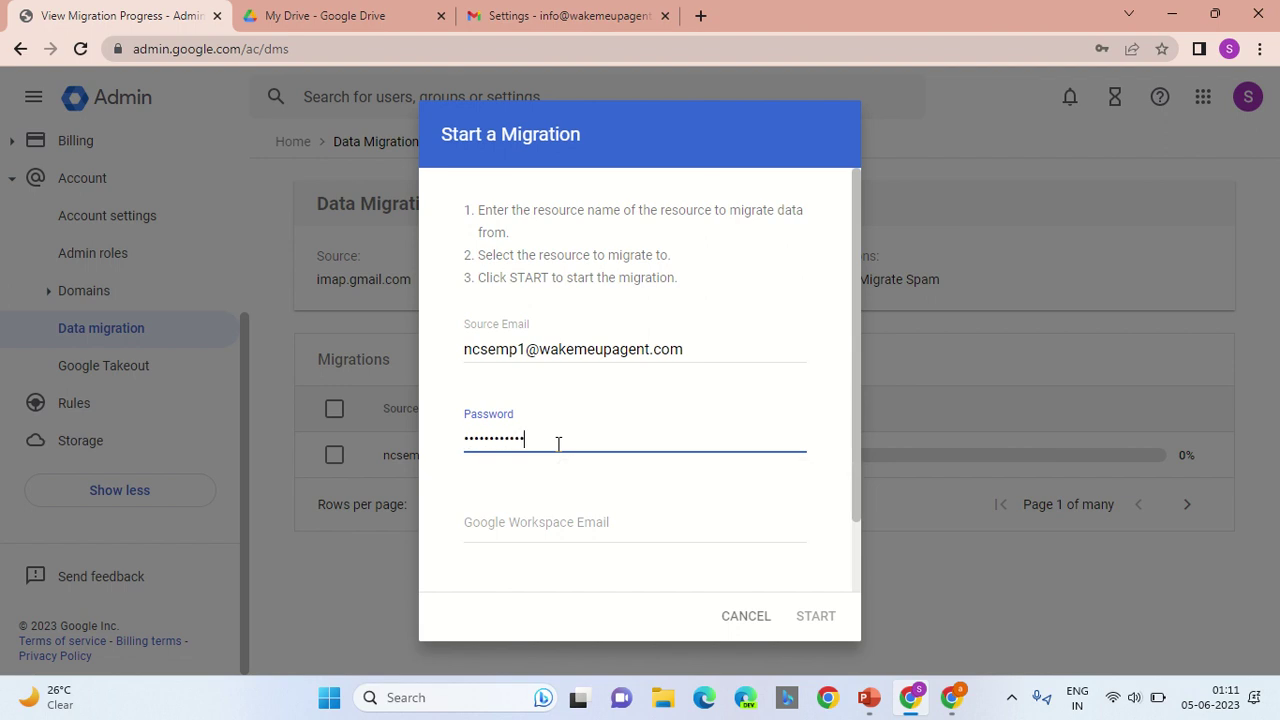
Step: Choose the suggested 'info' Workspace account as destination and start the migration
{"action": "left_click", "coordinate": [555, 531]}
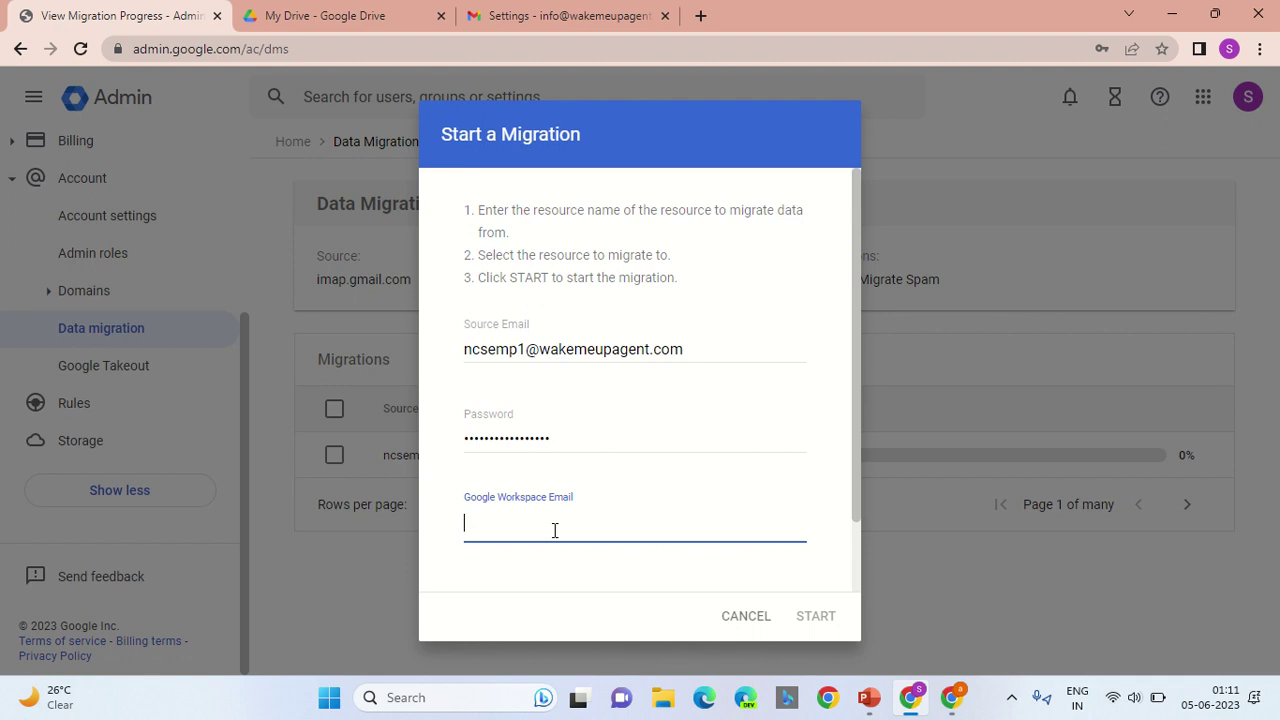
{"action": "type", "text": "info"}
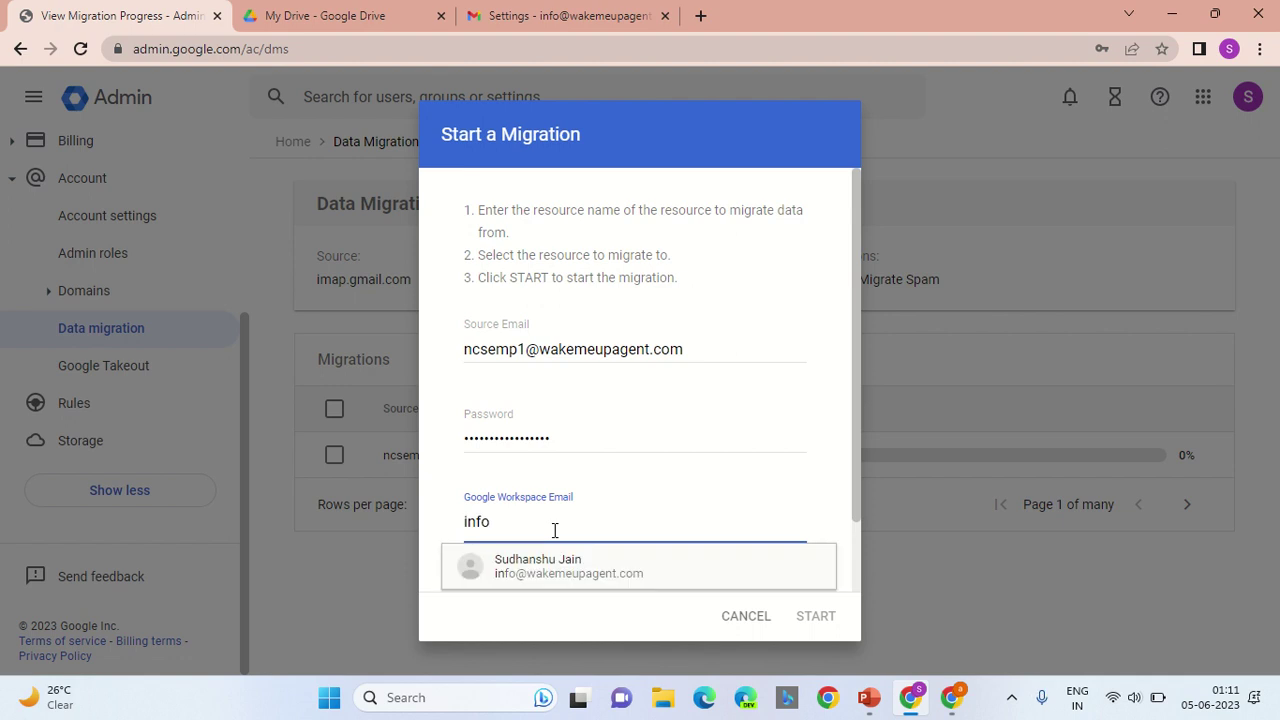
{"action": "left_click", "coordinate": [563, 566]}
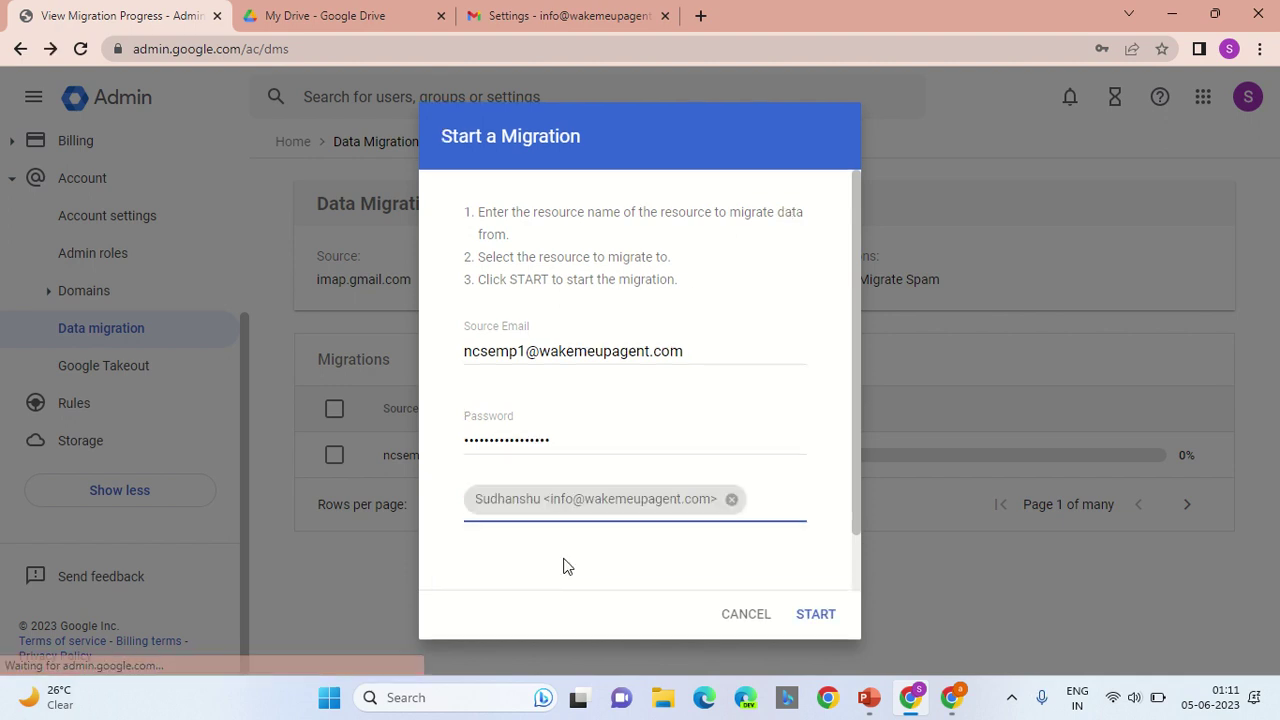
{"action": "left_click", "coordinate": [815, 614]}
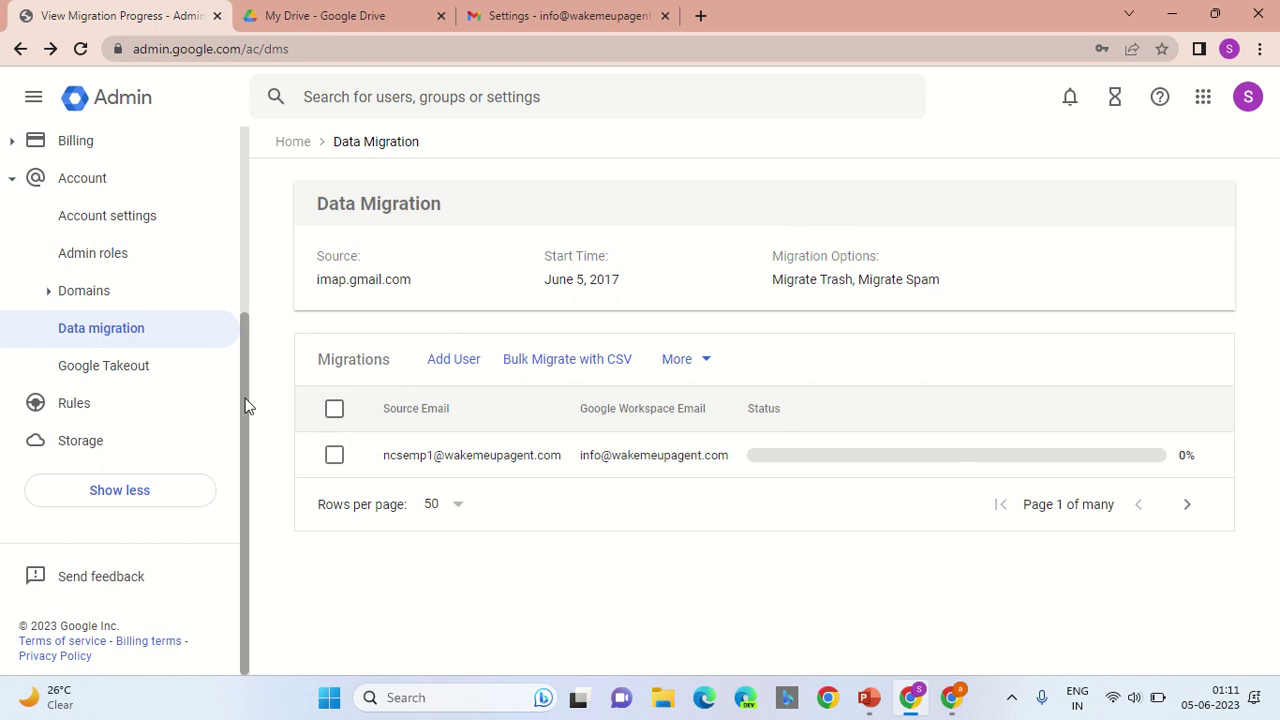
Step: Review the Migrations list showing the submitted migration at 0% status
{"action": "left_click_drag", "start_coordinate": [248, 405], "coordinate": [236, 328]}
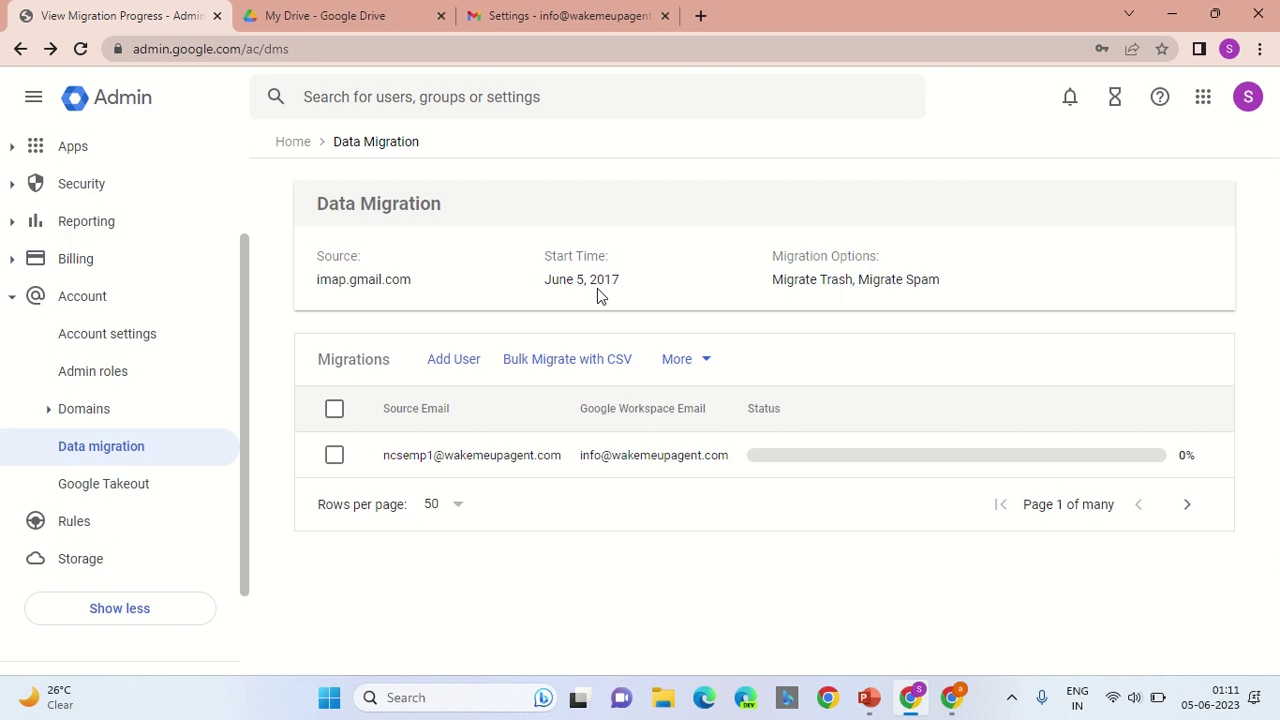
Step: Exit the current migration from the More menu and confirm the exit
{"action": "left_click", "coordinate": [700, 358]}
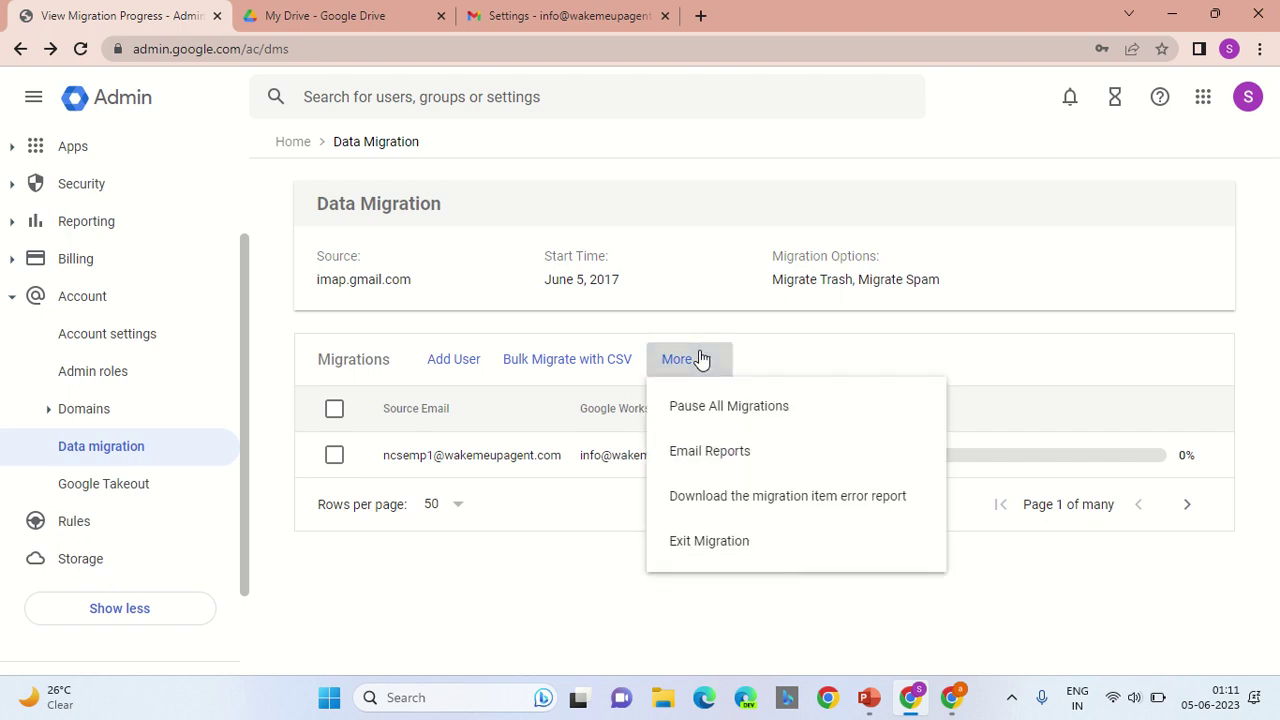
{"action": "left_click", "coordinate": [740, 548]}
{"action": "left_click", "coordinate": [778, 456]}
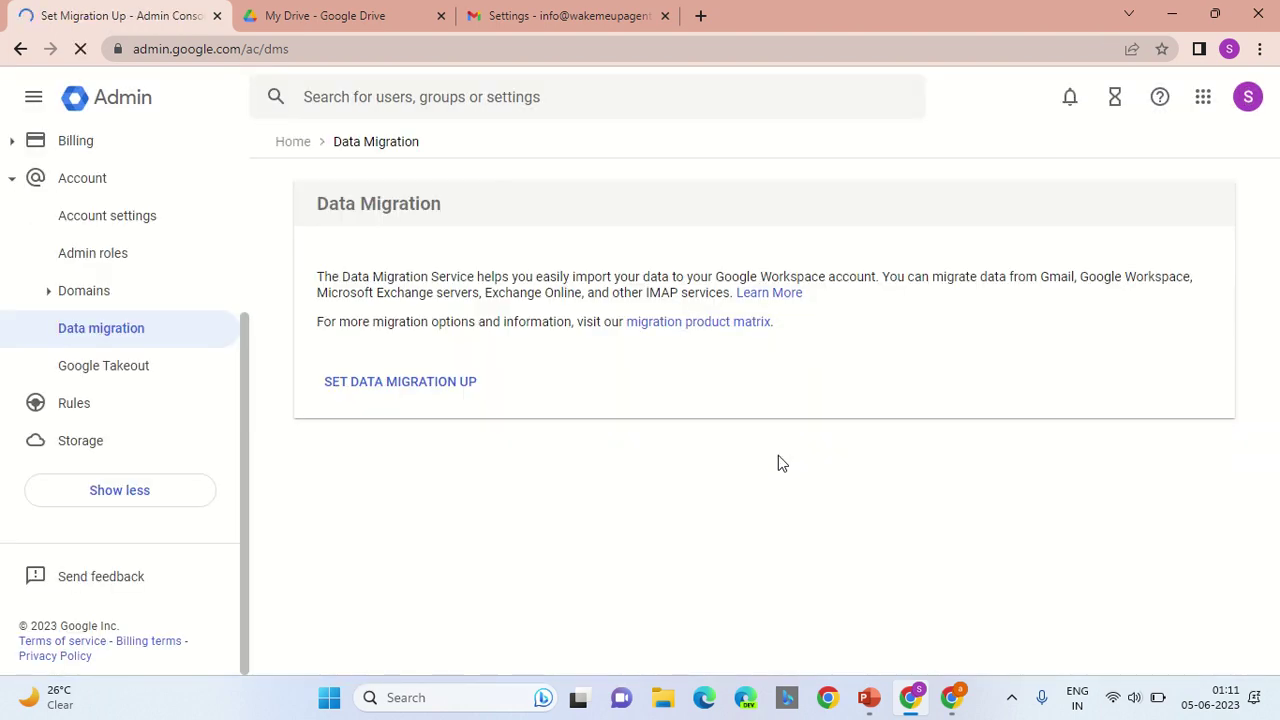
Step: Set up a new data migration with Google Workspace as the source and connect
{"action": "left_click", "coordinate": [424, 385]}
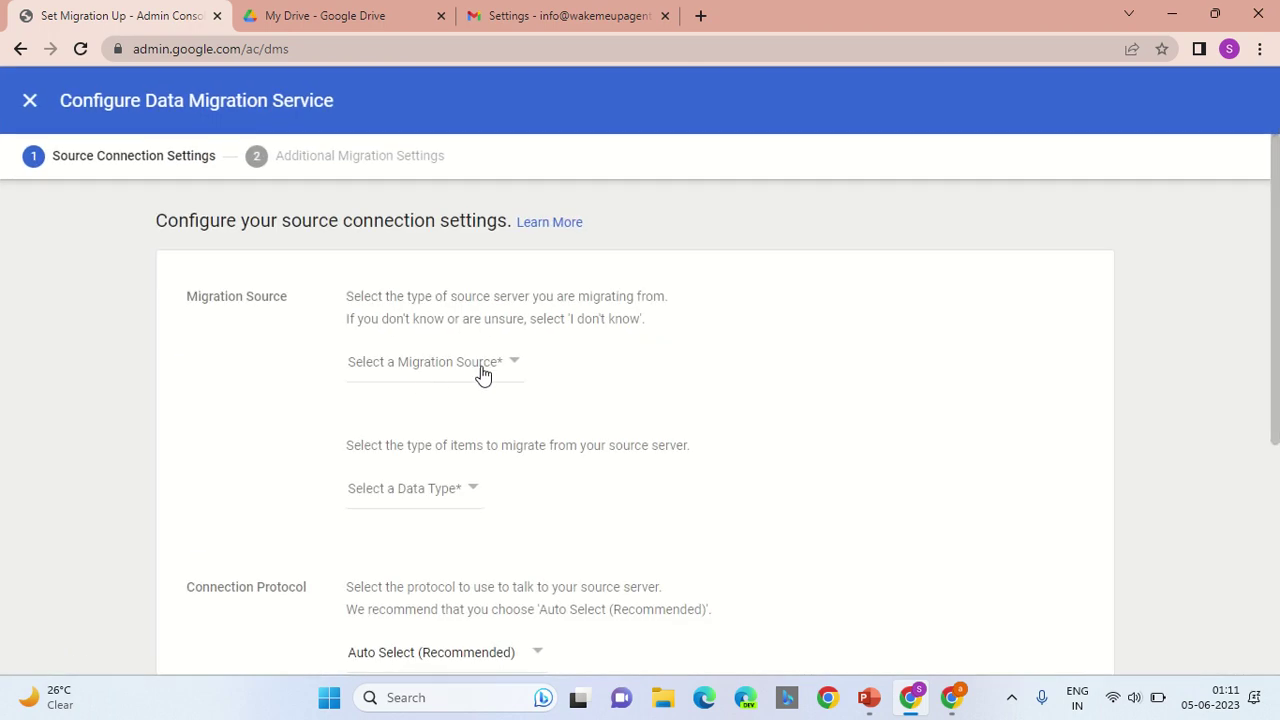
{"action": "left_click", "coordinate": [481, 370]}
{"action": "left_click", "coordinate": [482, 406]}
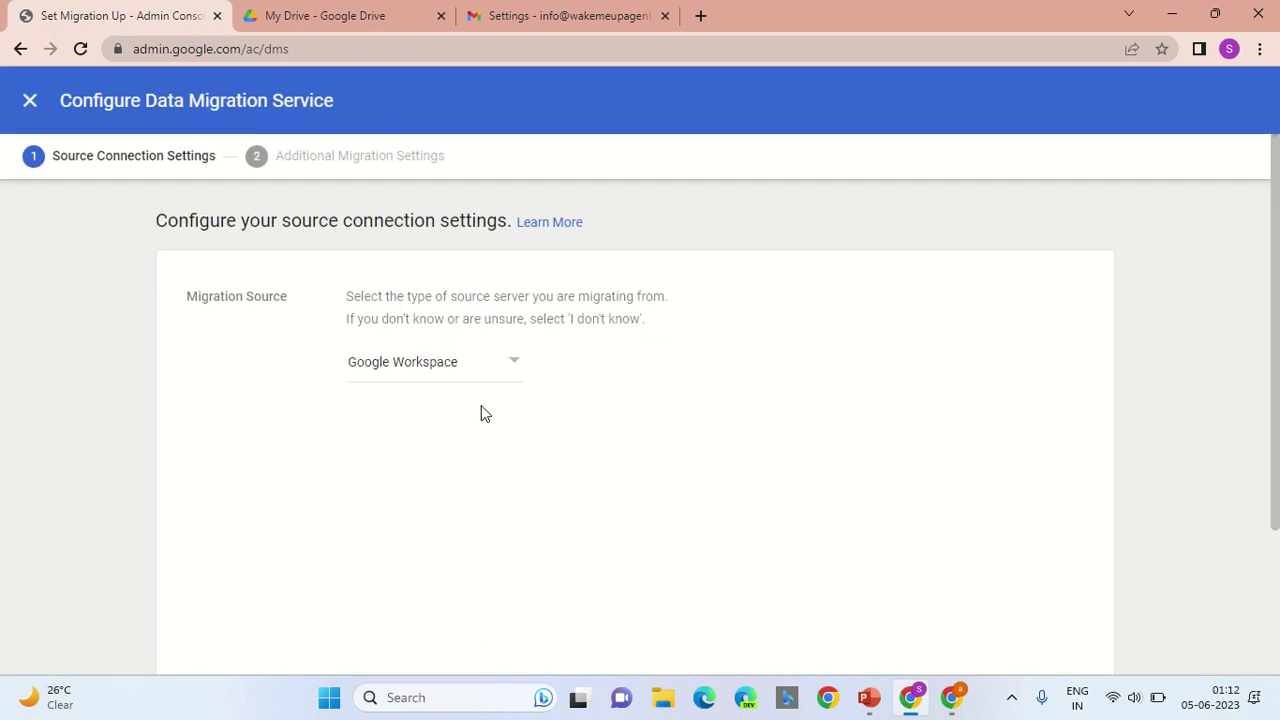
{"action": "scroll", "coordinate": [1277, 322], "scroll_direction": "down", "scroll_amount": 5}
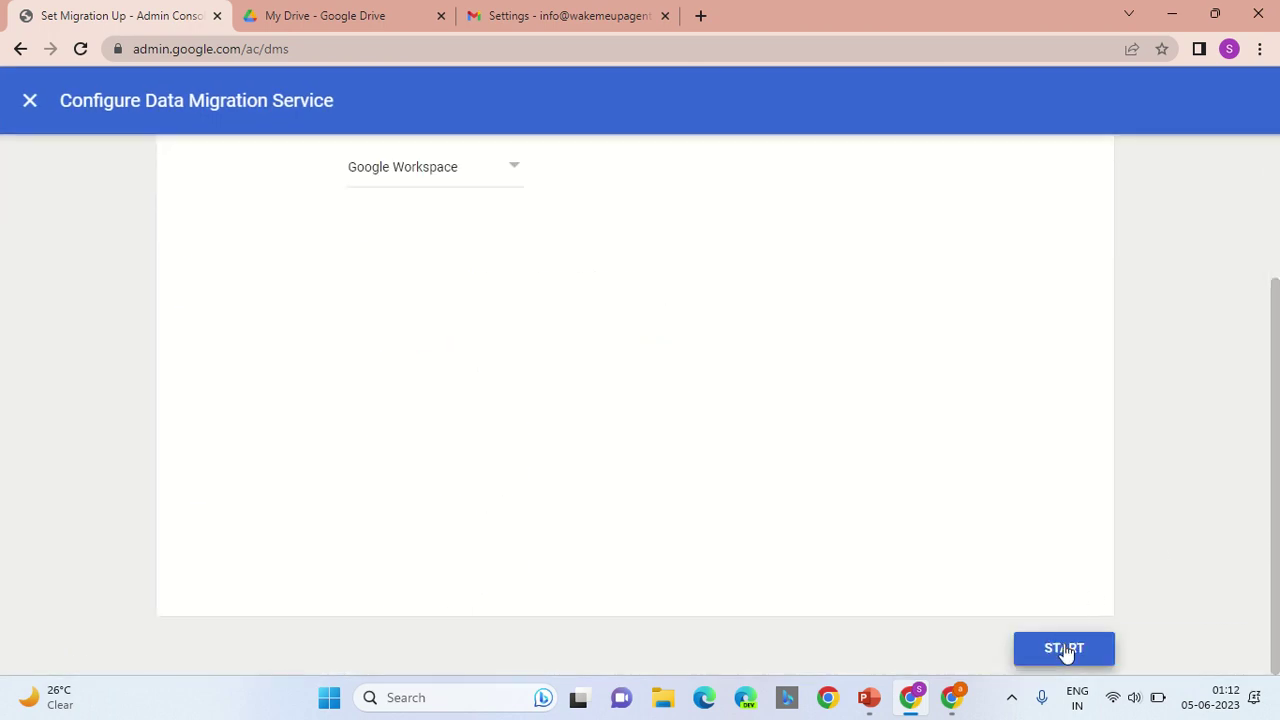
{"action": "left_click", "coordinate": [1063, 649]}
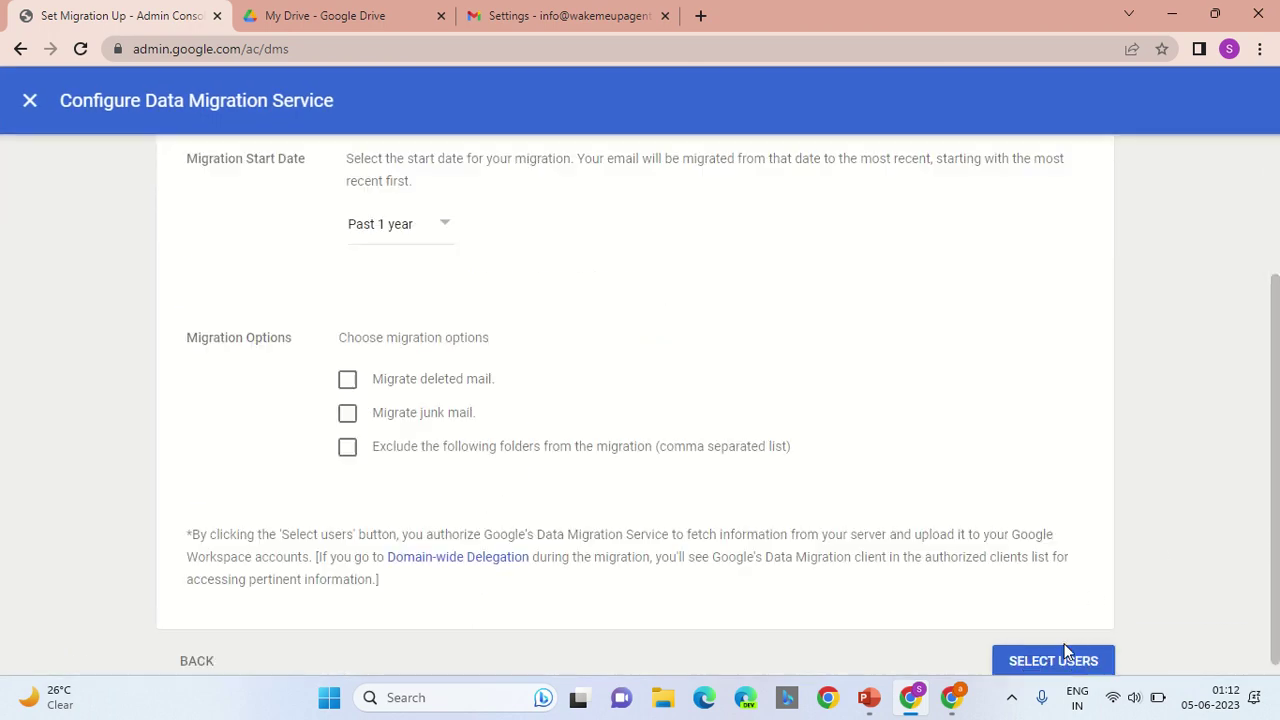
Step: Keep the Past 1 year start date and include deleted and junk mail
{"action": "left_click", "coordinate": [426, 224]}
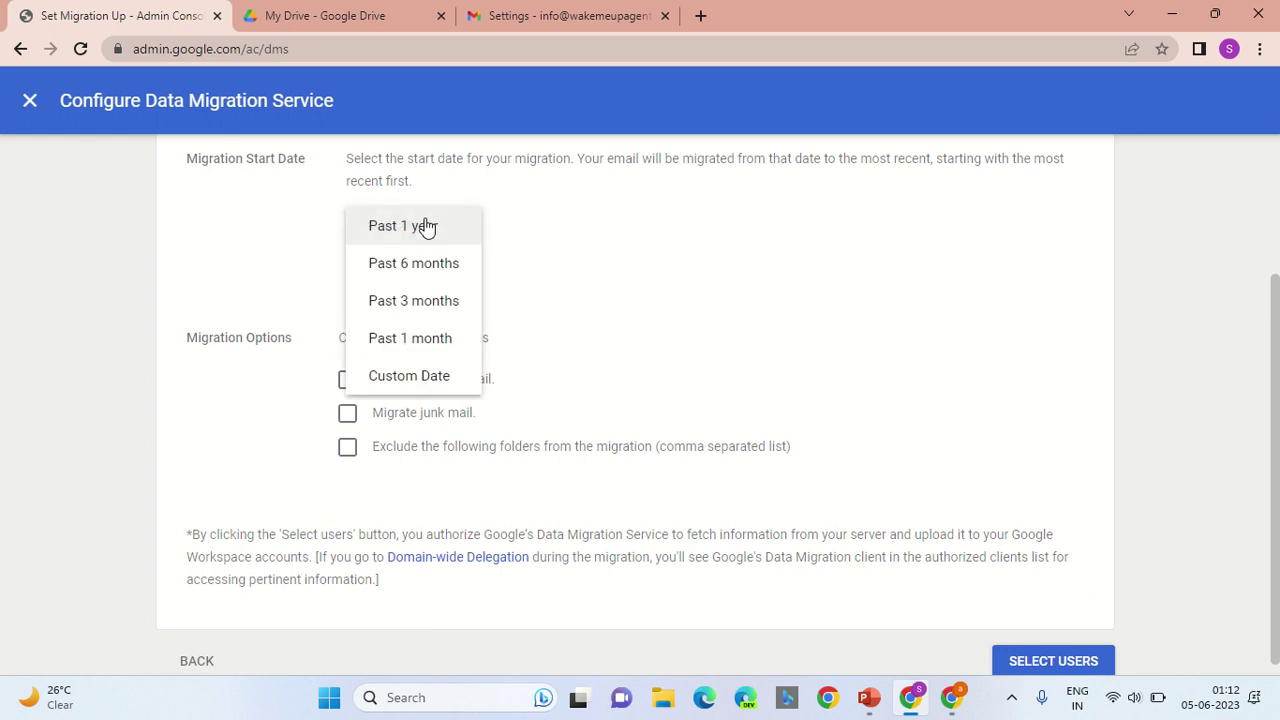
{"action": "left_click", "coordinate": [610, 347]}
{"action": "left_click", "coordinate": [348, 380]}
{"action": "left_click", "coordinate": [348, 411]}
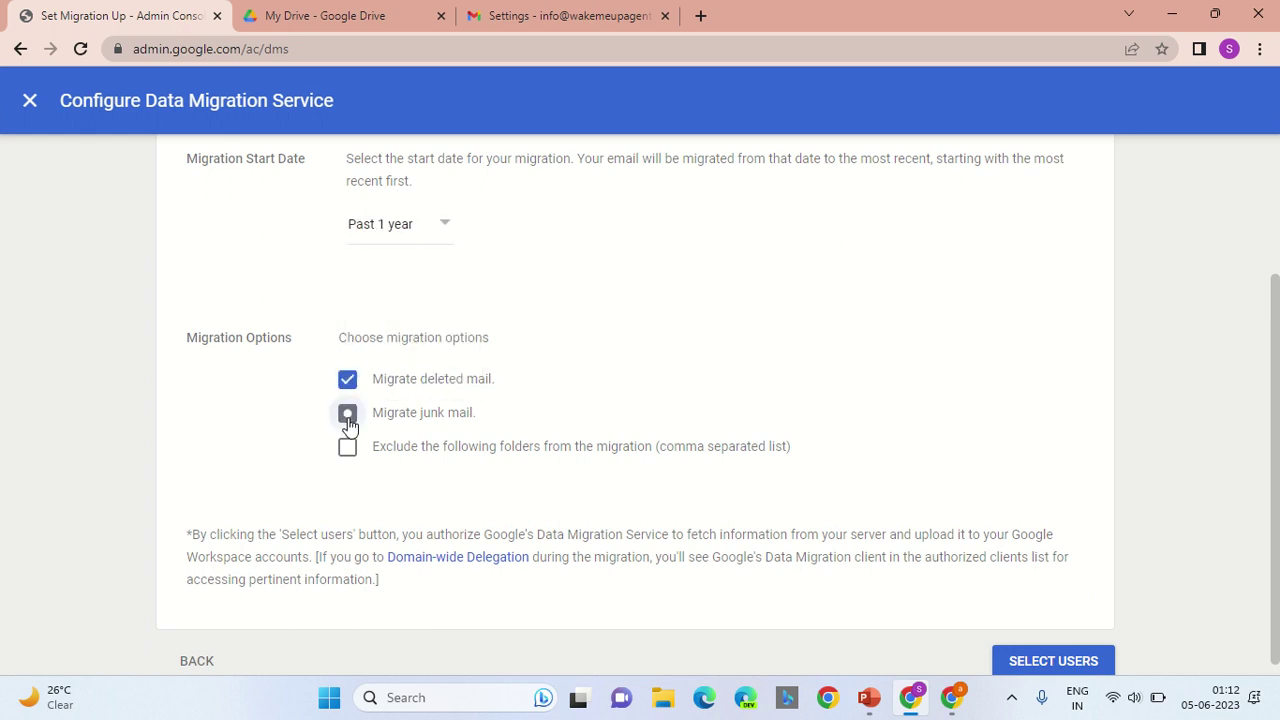
{"action": "left_click", "coordinate": [1070, 661]}
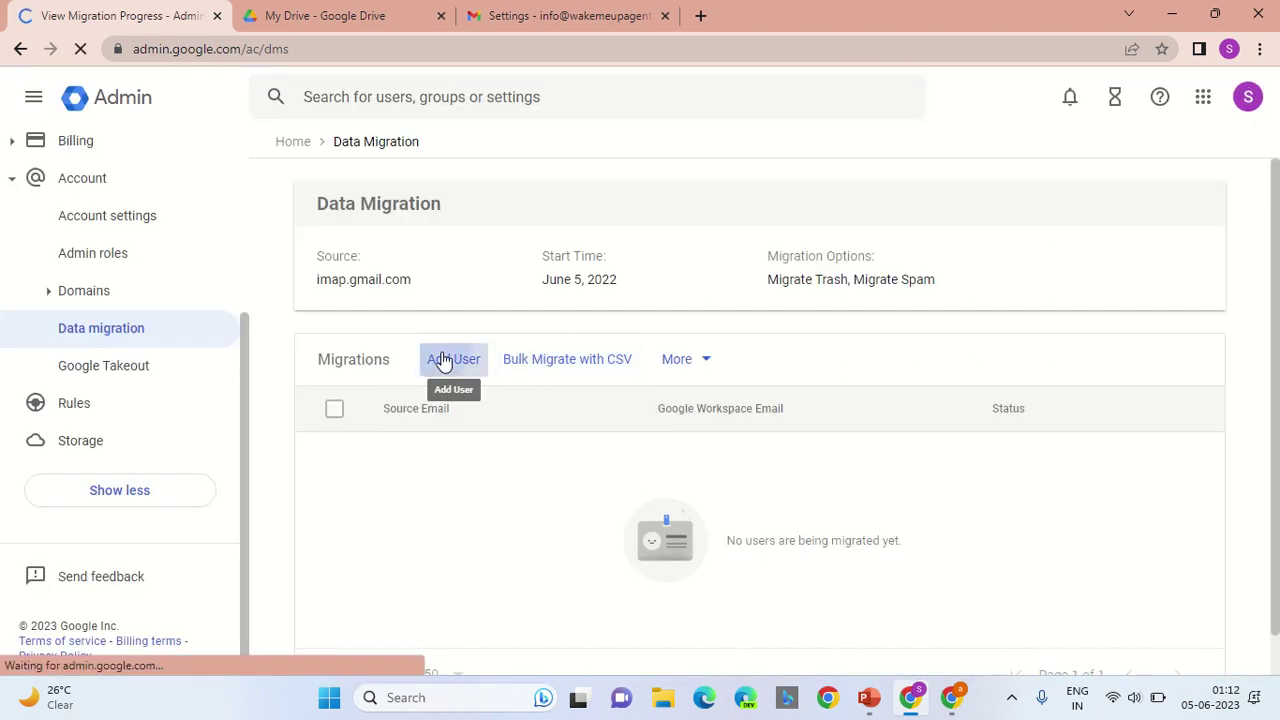
Step: Open the Add User form, then cancel it without adding any user
{"action": "left_click", "coordinate": [445, 360]}
{"action": "left_click", "coordinate": [536, 343]}
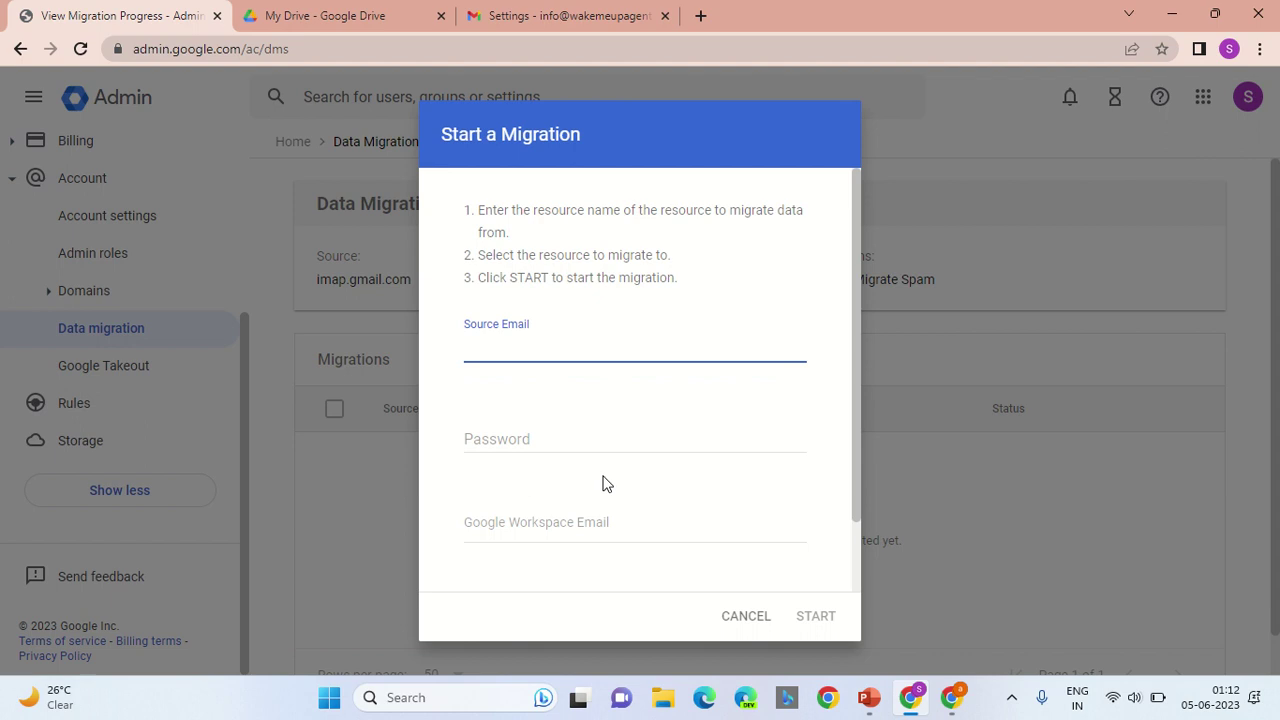
{"action": "left_click", "coordinate": [730, 550]}
{"action": "left_click", "coordinate": [749, 616]}
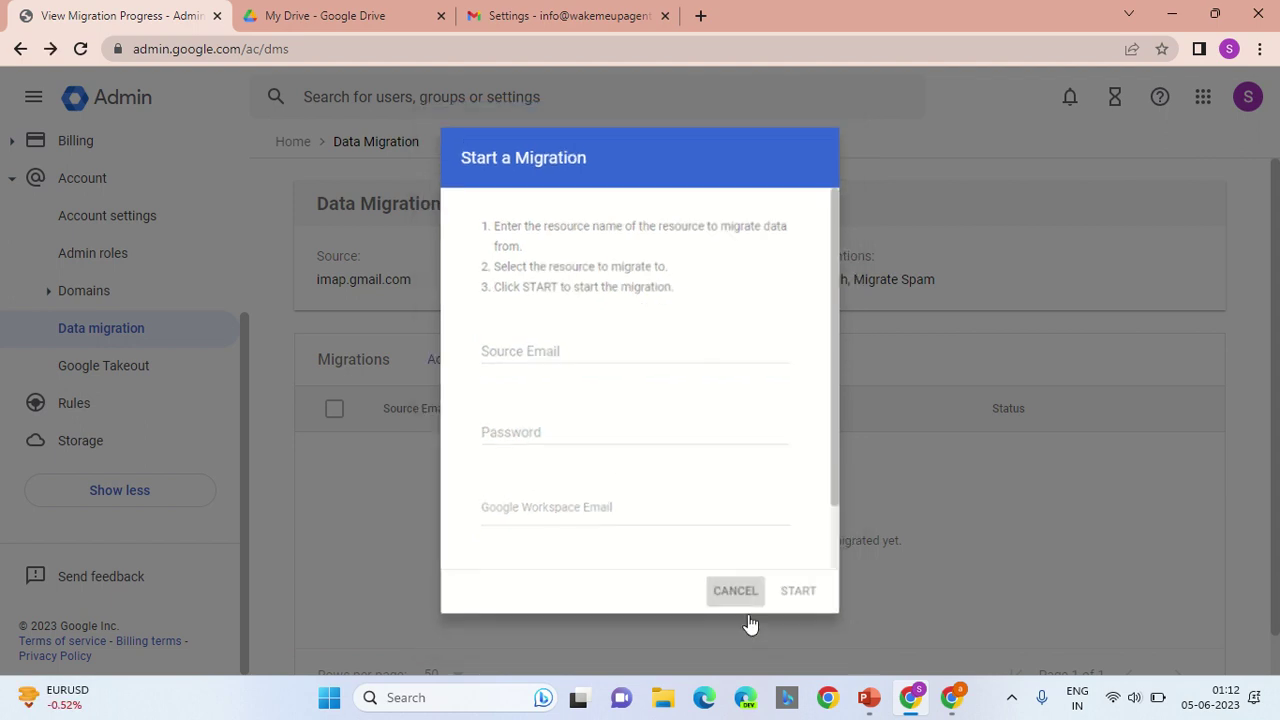
{"action": "left_click_drag", "start_coordinate": [247, 414], "coordinate": [242, 207]}
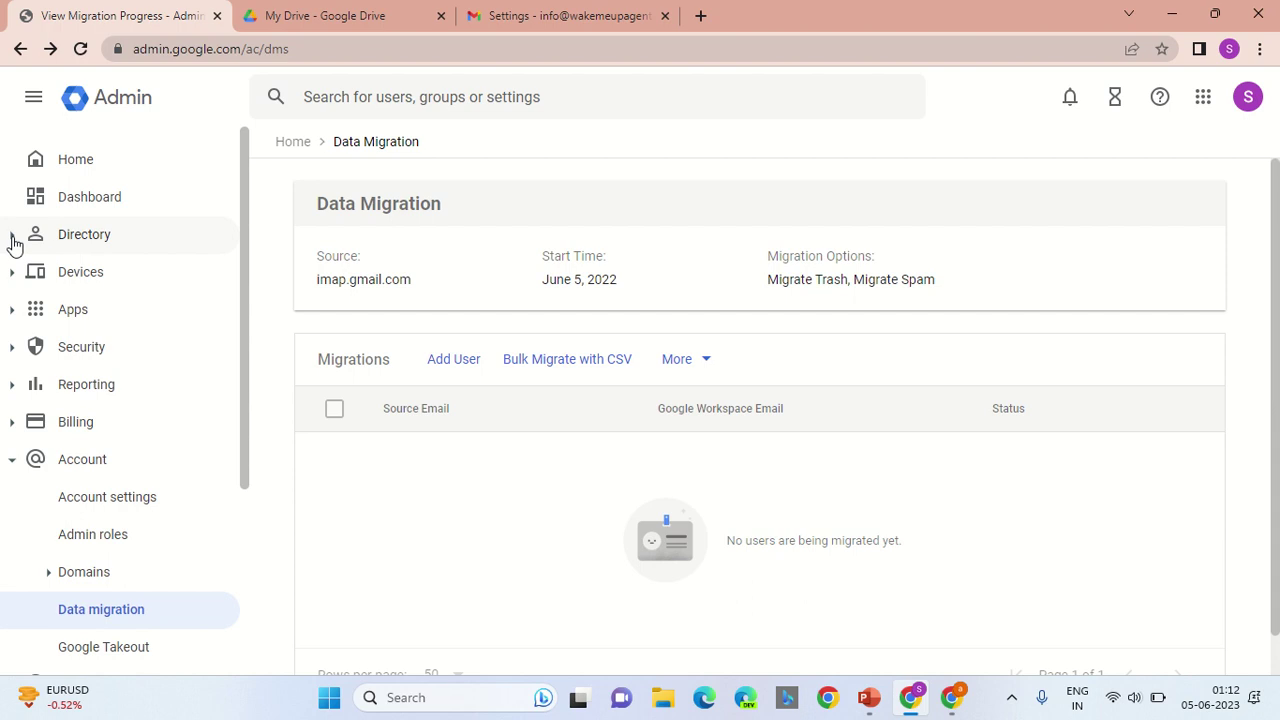
Step: Search the admin settings for 'transfer' and open the Drive and Docs Transfer ownership page
{"action": "left_click", "coordinate": [350, 100]}
{"action": "type", "text": "tr"}
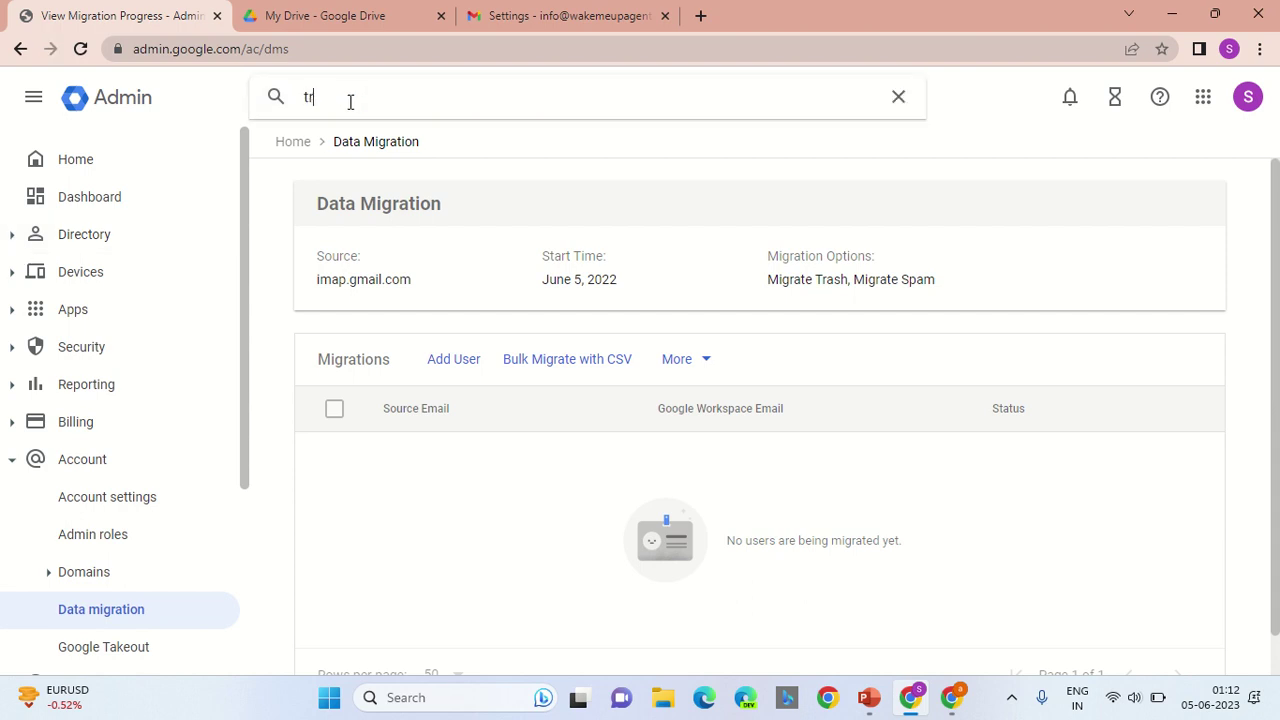
{"action": "type", "text": "asnfe"}
{"action": "key", "text": "BackSpace"}
{"action": "key", "text": "BackSpace"}
{"action": "key", "text": "BackSpace"}
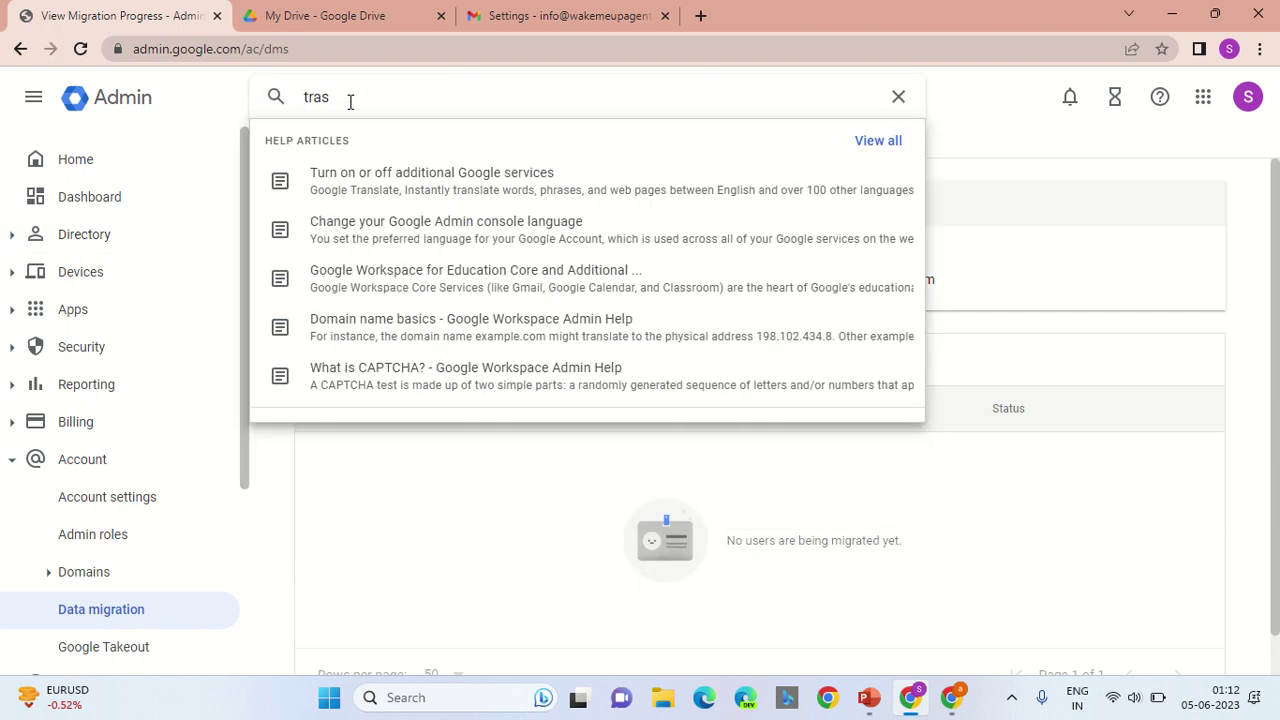
{"action": "key", "text": "BackSpace"}
{"action": "key", "text": "BackSpace"}
{"action": "type", "text": "nsfer"}
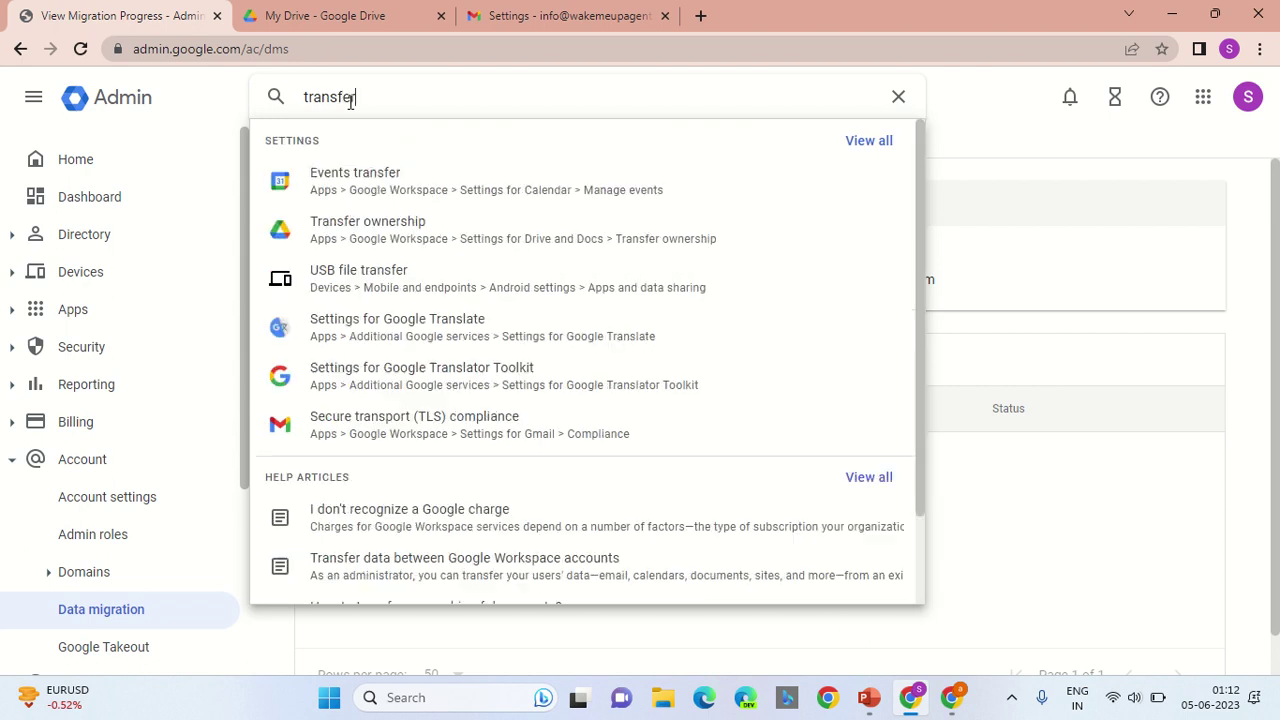
{"action": "left_click", "coordinate": [386, 160]}
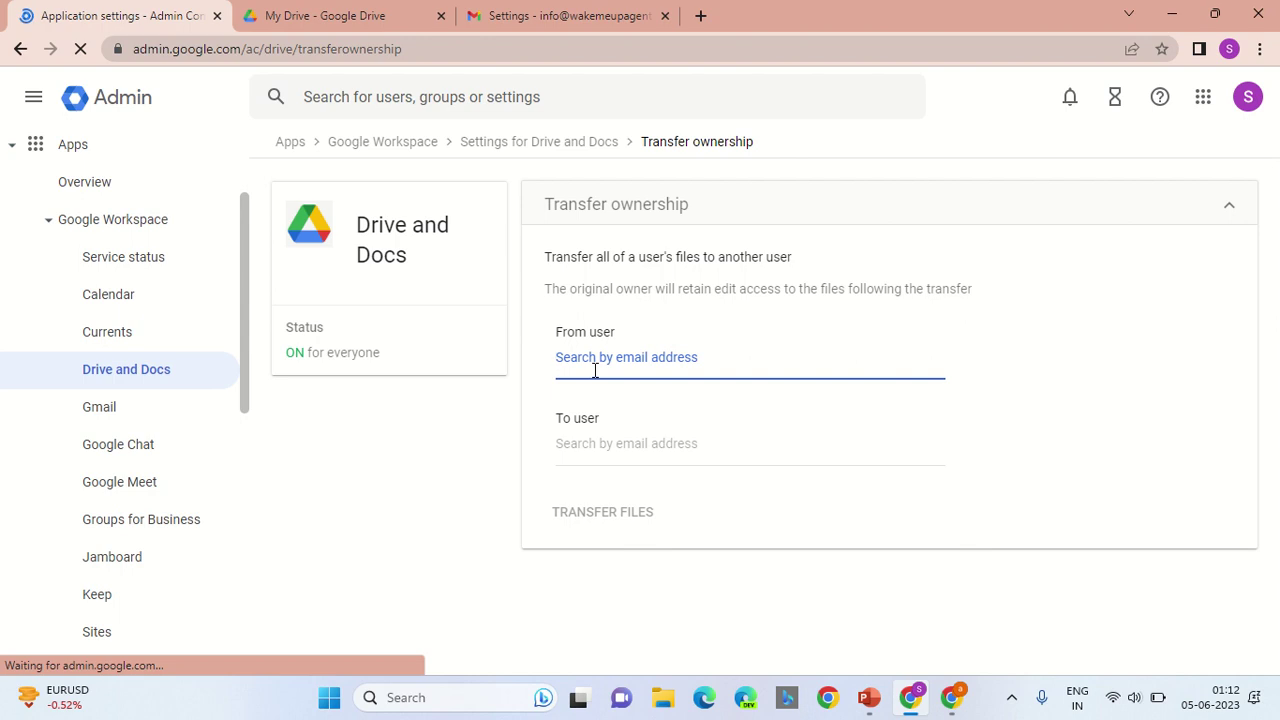
Step: Transfer all of the departing user's Drive files to the receiving account and acknowledge the confirmation
{"action": "type", "text": "ncs"}
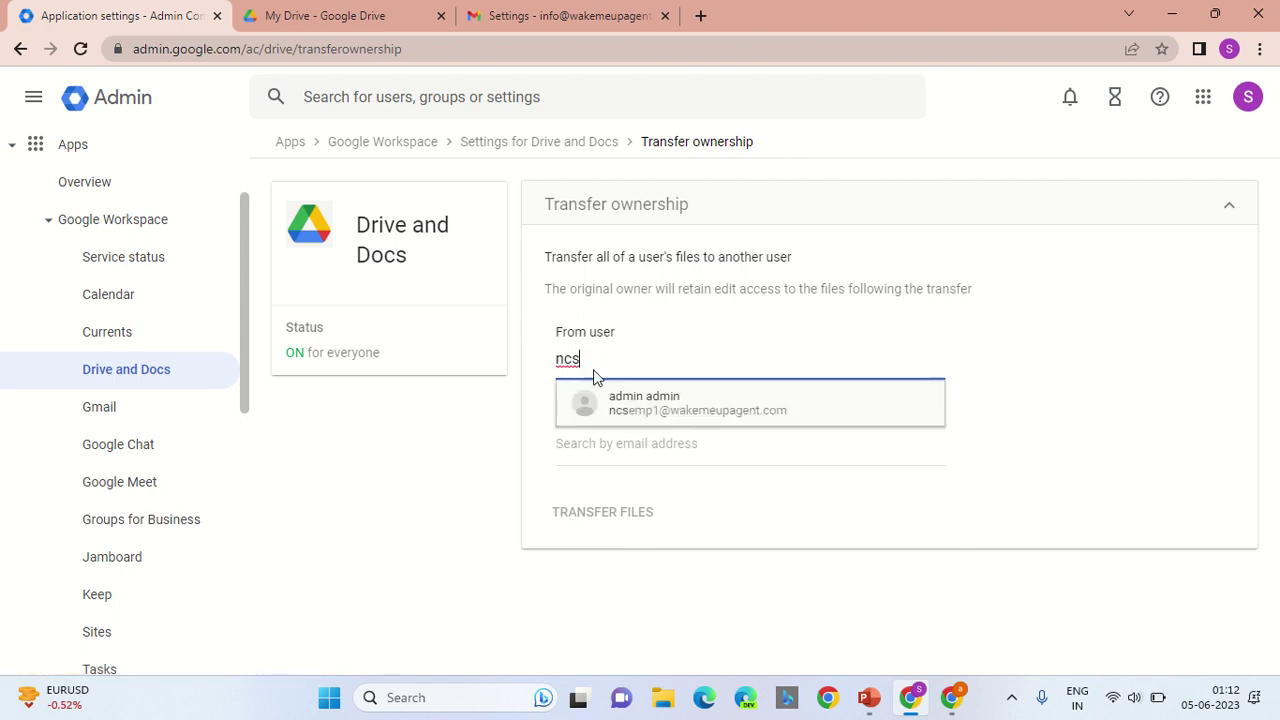
{"action": "left_click", "coordinate": [628, 403]}
{"action": "left_click", "coordinate": [665, 448]}
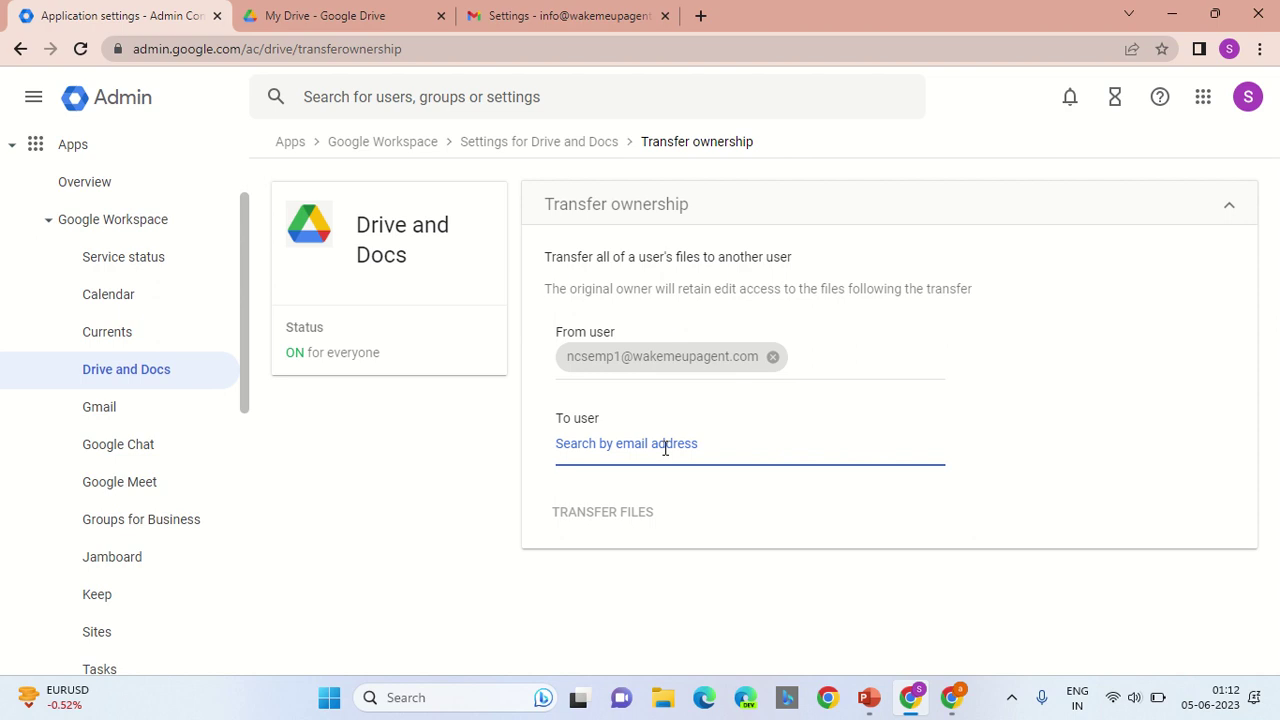
{"action": "type", "text": "info"}
{"action": "left_click", "coordinate": [669, 497]}
{"action": "left_click", "coordinate": [580, 508]}
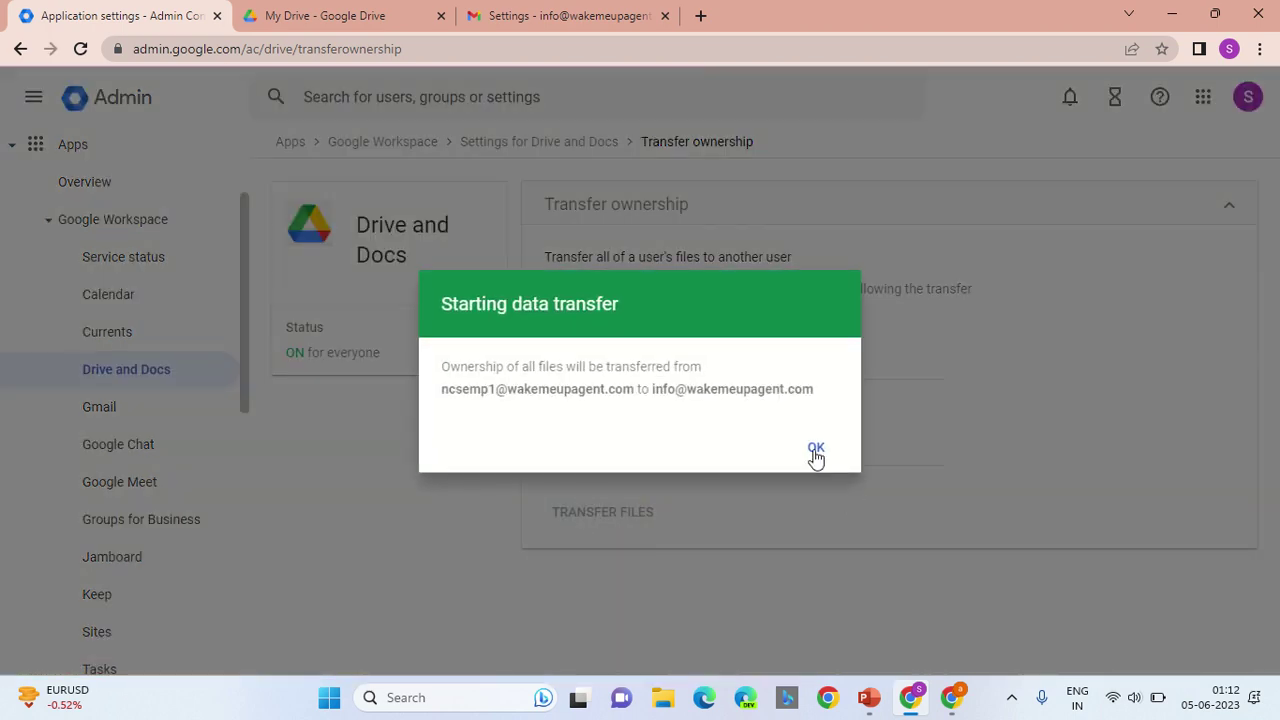
{"action": "left_click", "coordinate": [816, 450]}
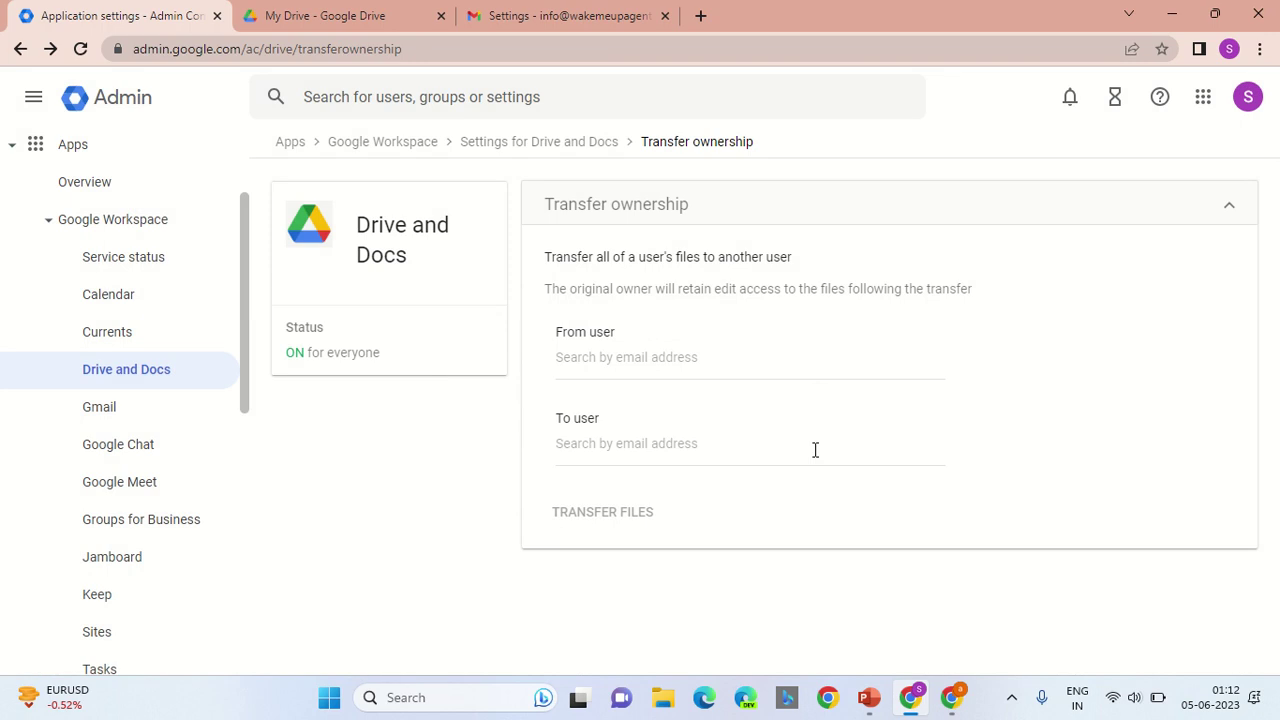
Step: In Directory > Users, choose Delete user from the departing user's More options menu
{"action": "left_click_drag", "start_coordinate": [243, 349], "coordinate": [242, 182]}
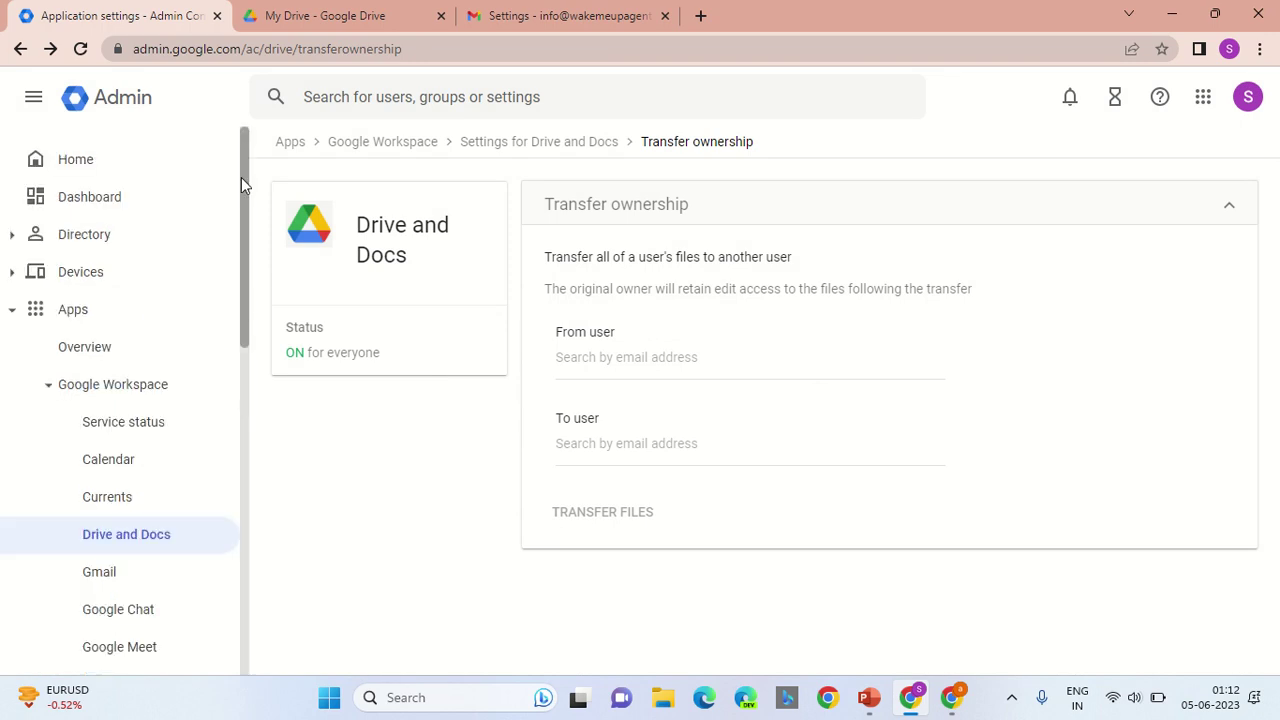
{"action": "left_click", "coordinate": [17, 236]}
{"action": "left_click", "coordinate": [104, 278]}
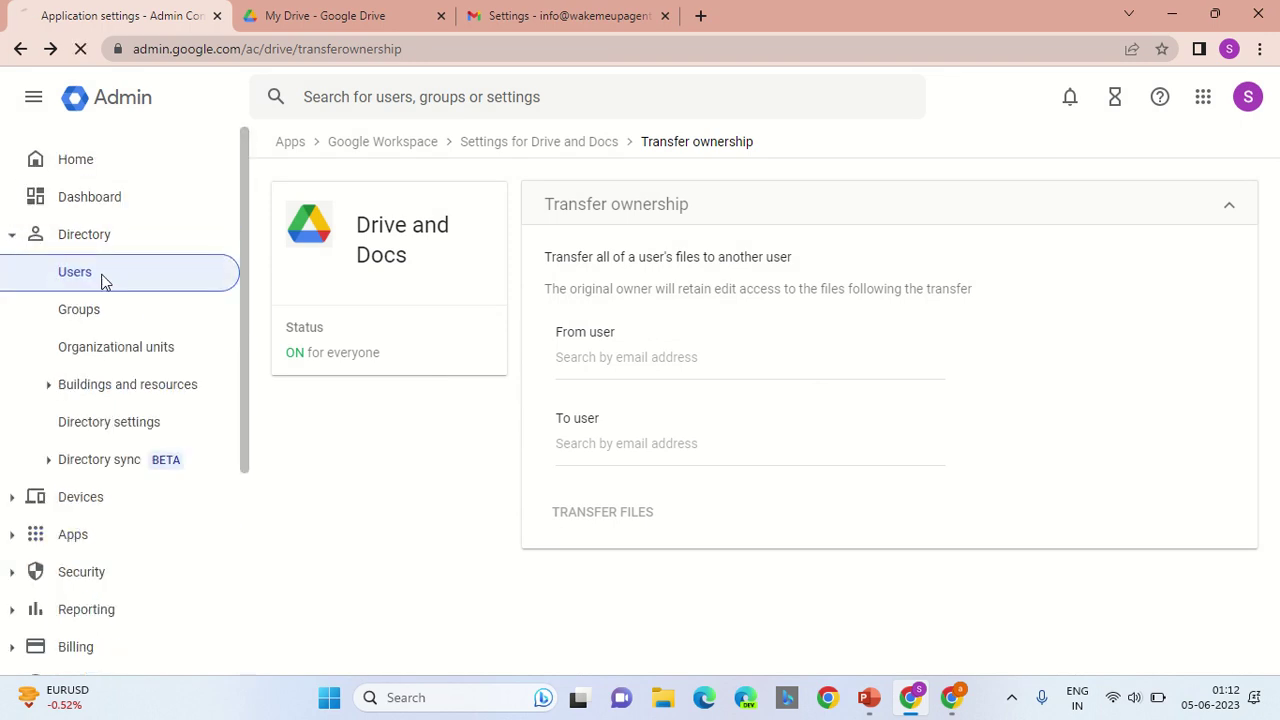
{"action": "mouse_move", "coordinate": [971, 349]}
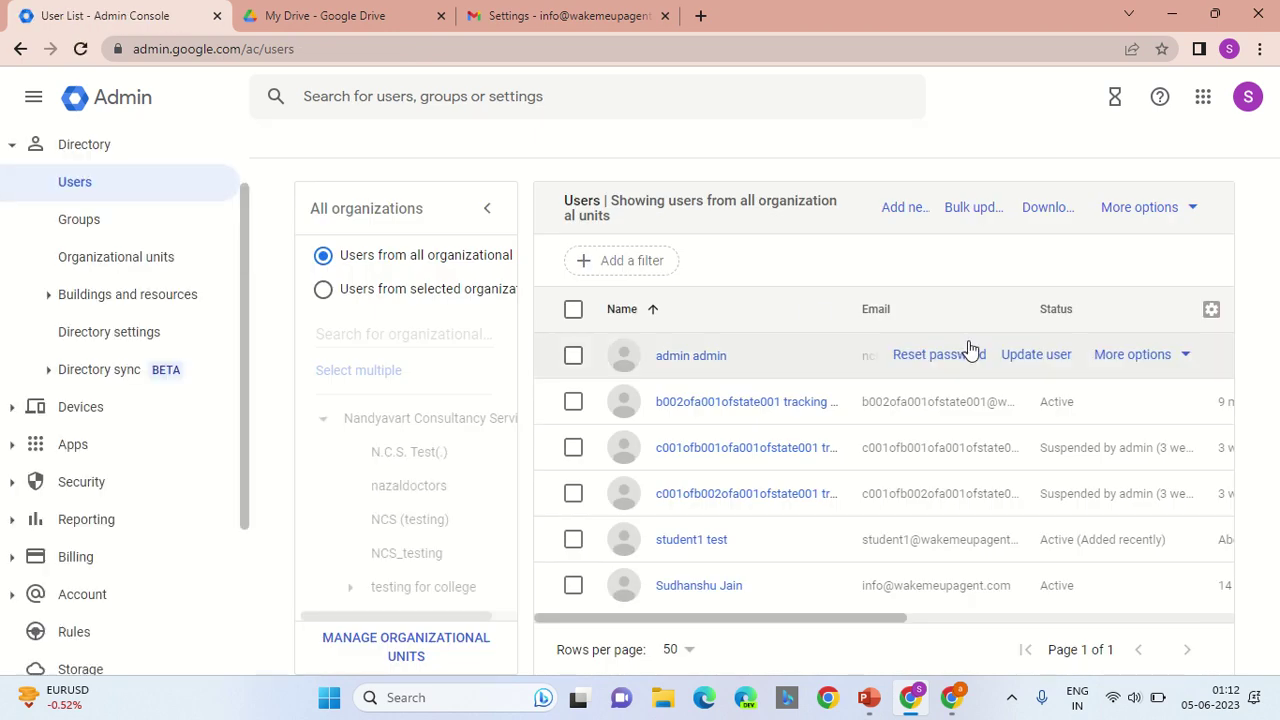
{"action": "left_click", "coordinate": [1180, 358]}
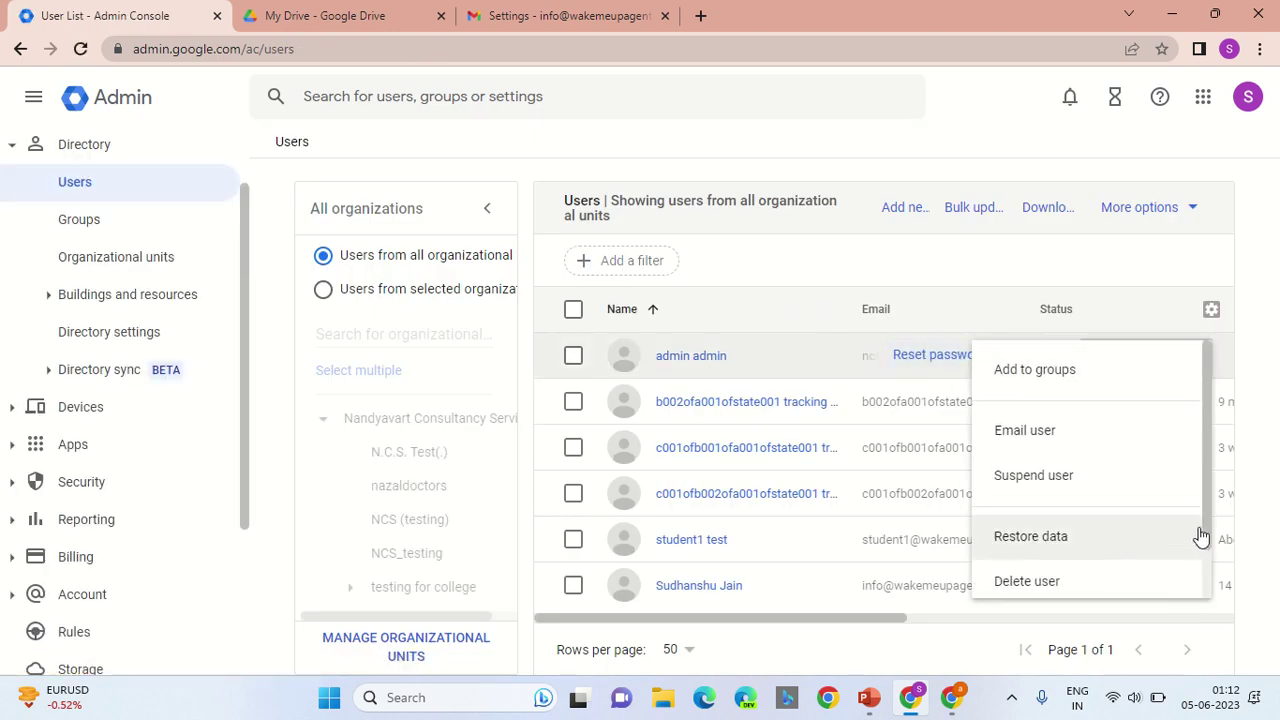
{"action": "left_click_drag", "start_coordinate": [1206, 522], "coordinate": [1208, 588]}
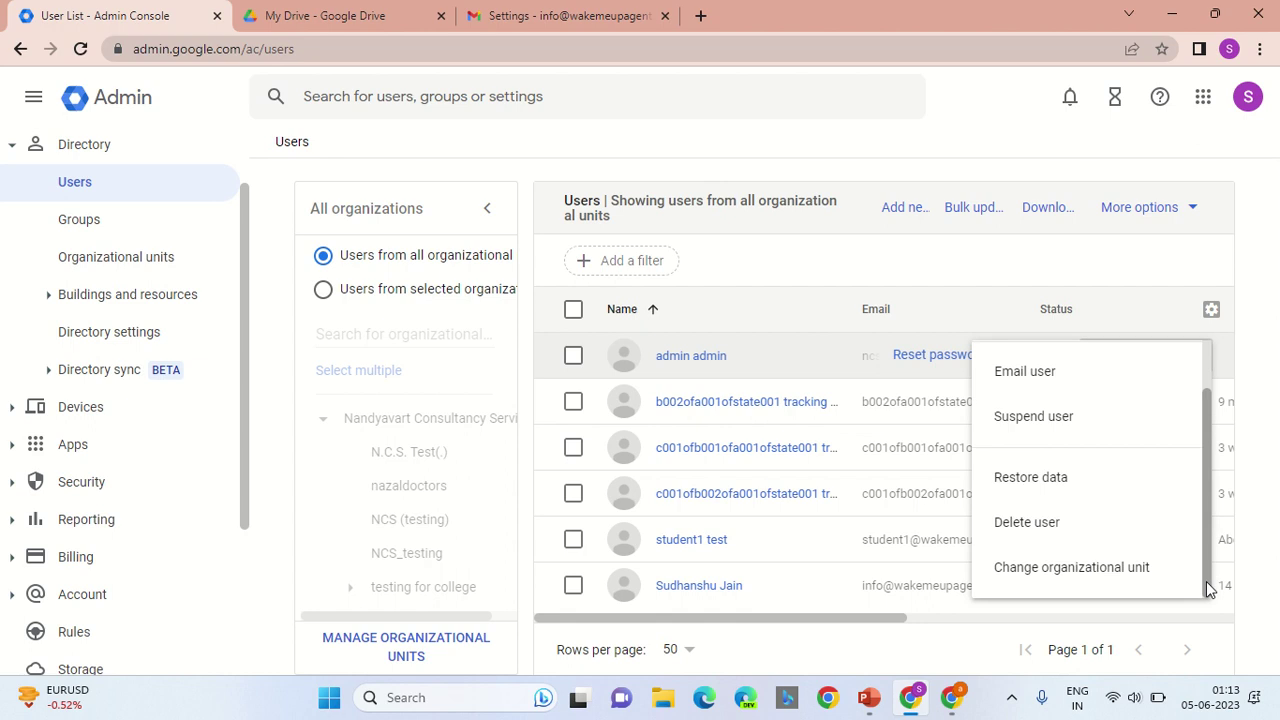
{"action": "left_click", "coordinate": [1045, 528]}
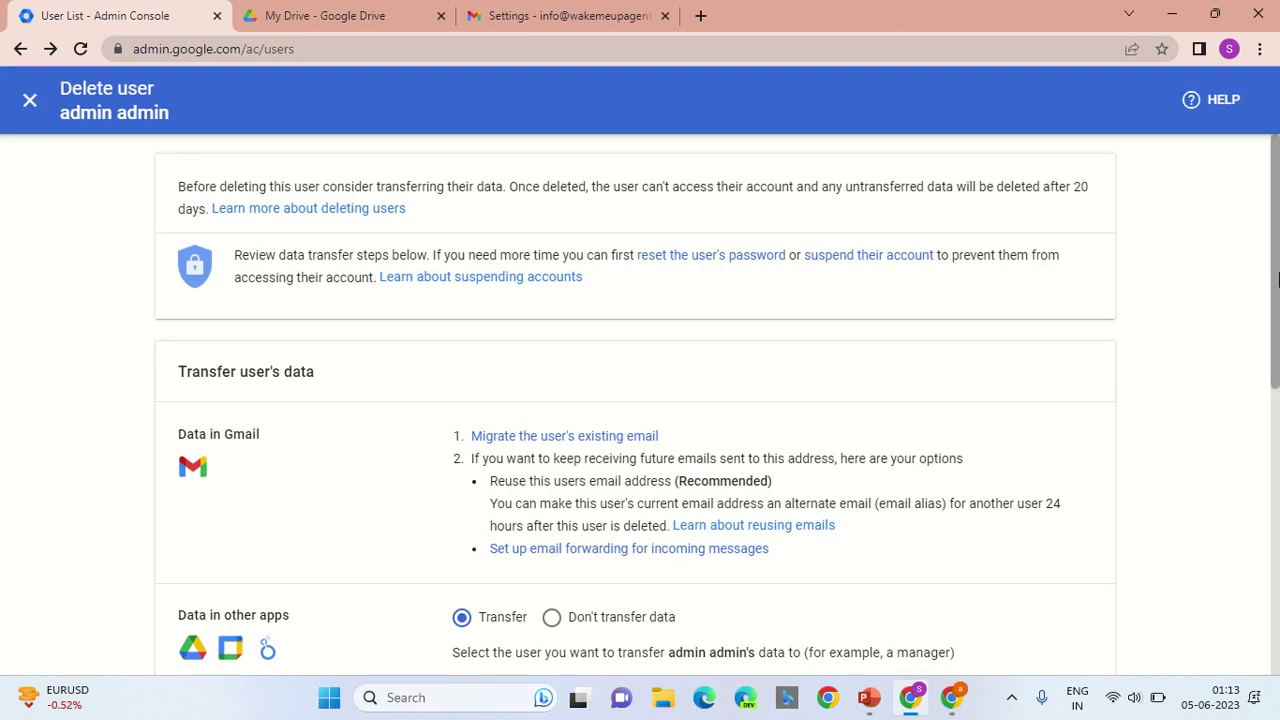
Step: Set Data in other apps to 'Don't transfer data' and highlight the YouTube data warning
{"action": "left_click_drag", "start_coordinate": [1277, 280], "coordinate": [1275, 384]}
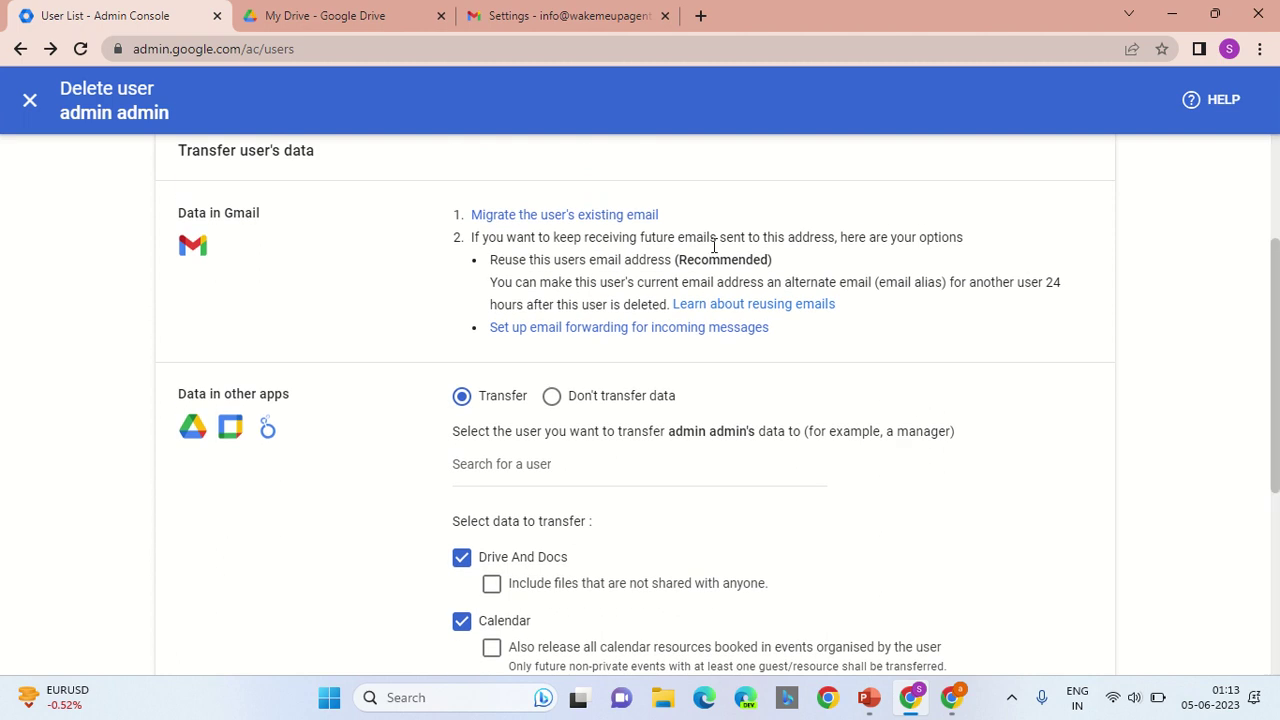
{"action": "left_click", "coordinate": [551, 395]}
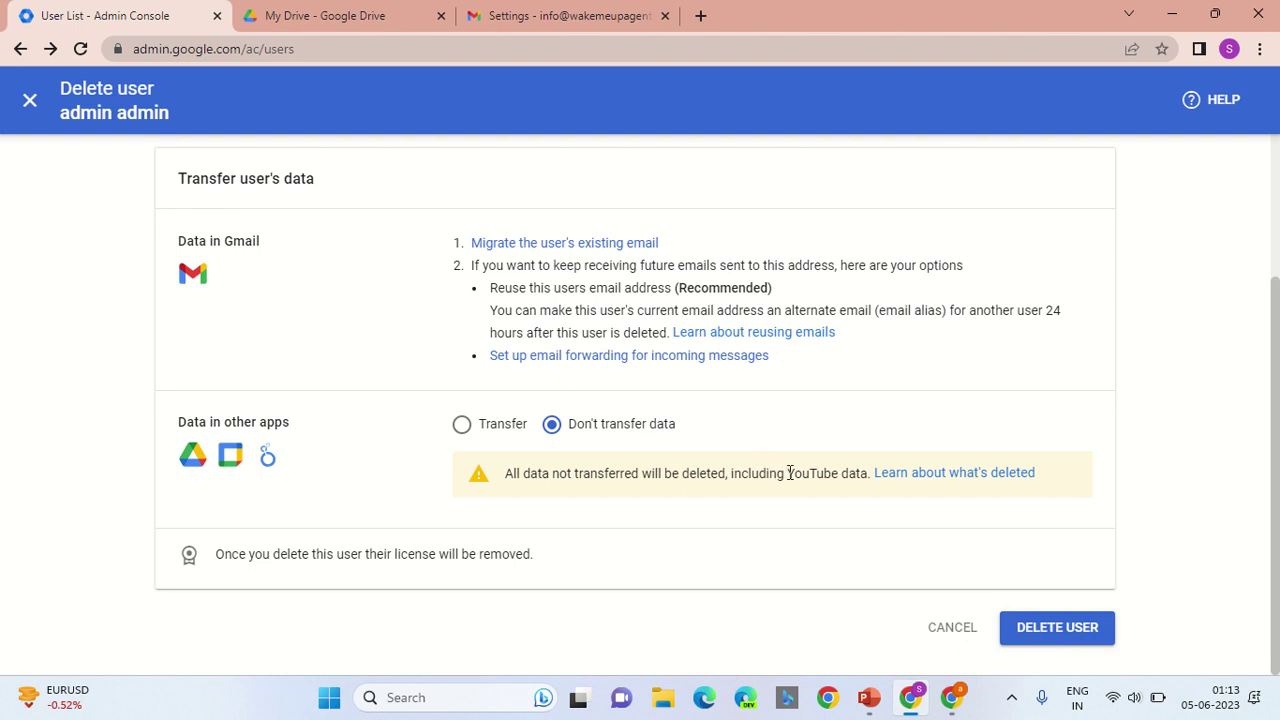
{"action": "left_click_drag", "start_coordinate": [789, 473], "coordinate": [860, 475]}
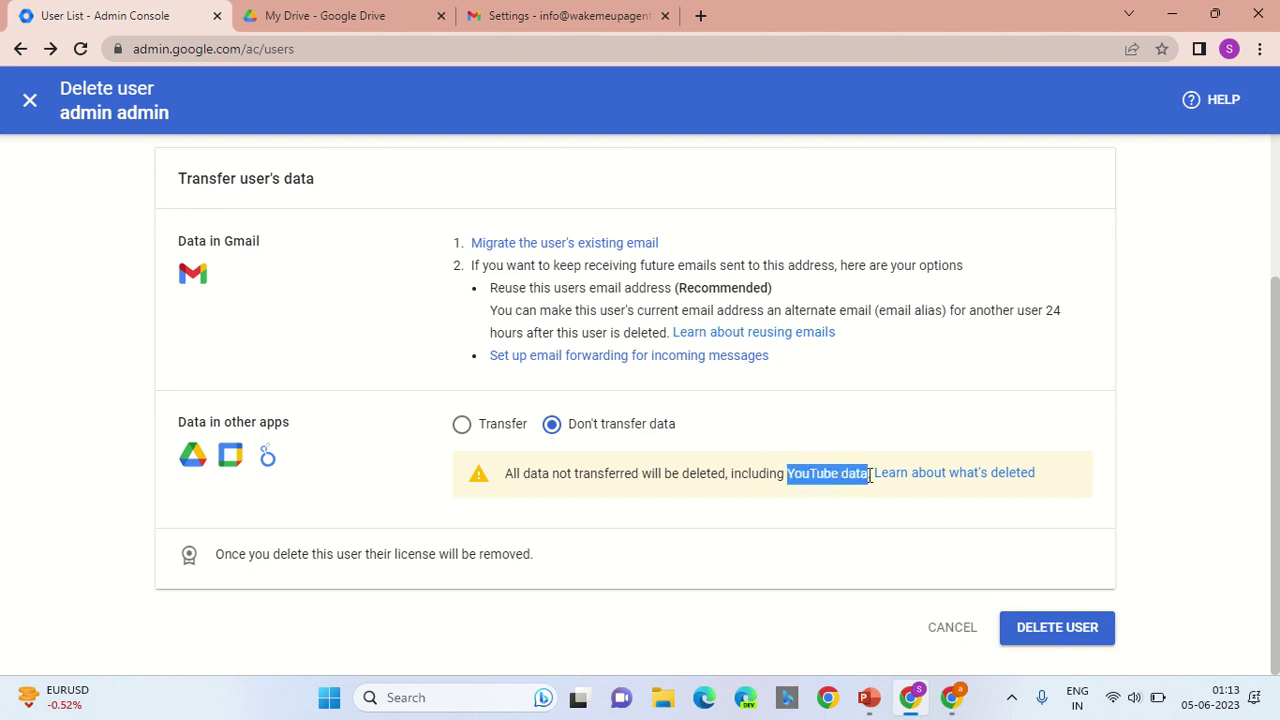